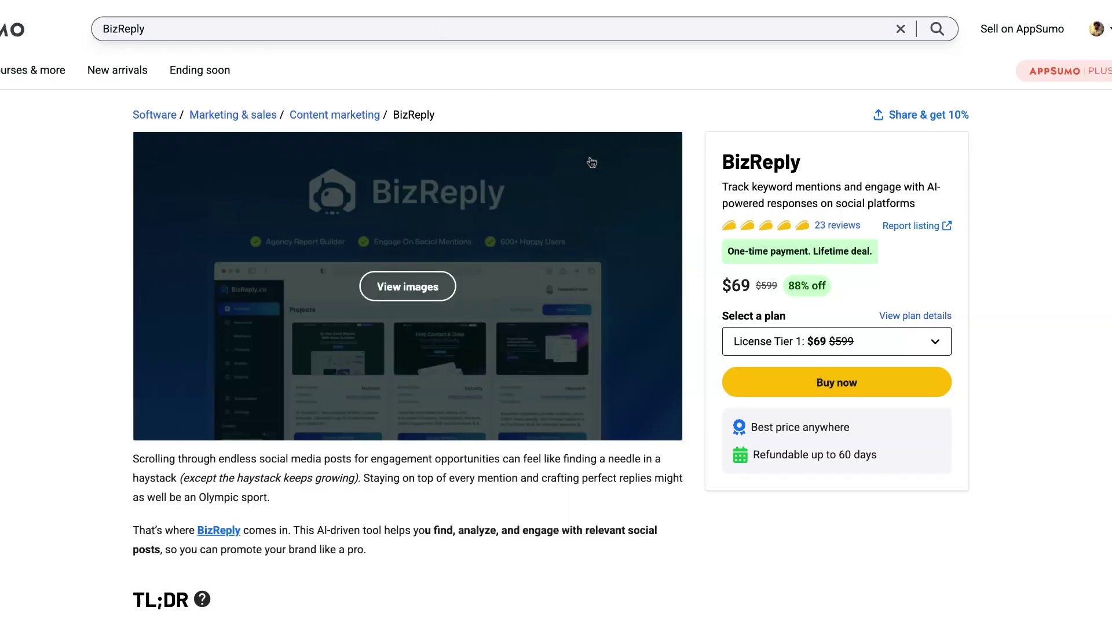
Step: Open the deal's referral sharing options, then scroll down to the BizReply overview
{"action": "left_click", "coordinate": [931, 115]}
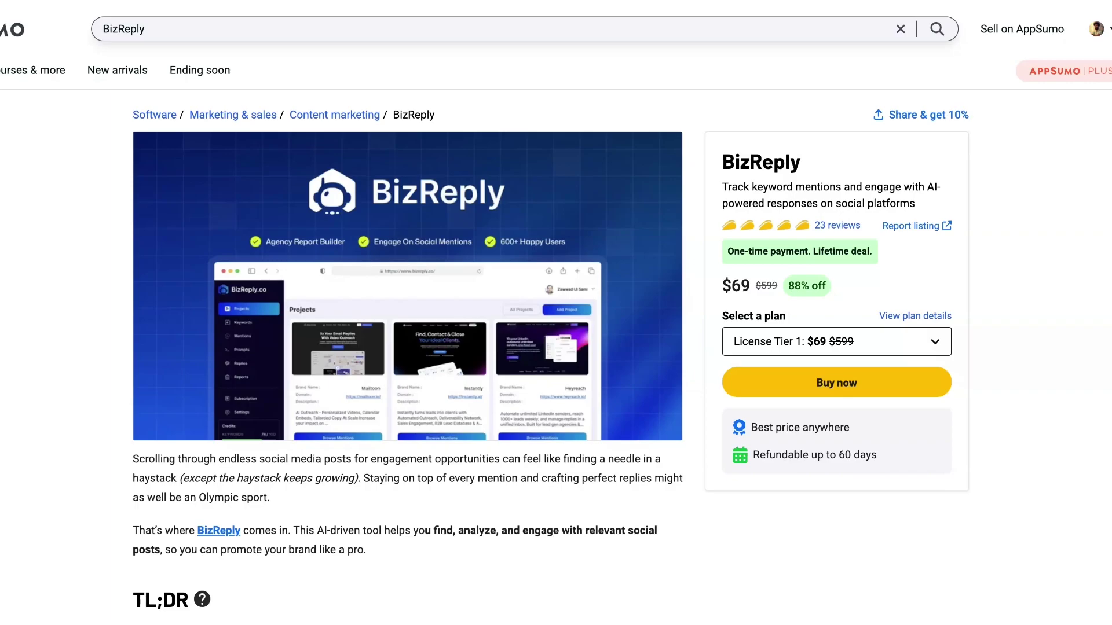
{"action": "scroll", "coordinate": [542, 493], "scroll_direction": "down", "scroll_amount": 1}
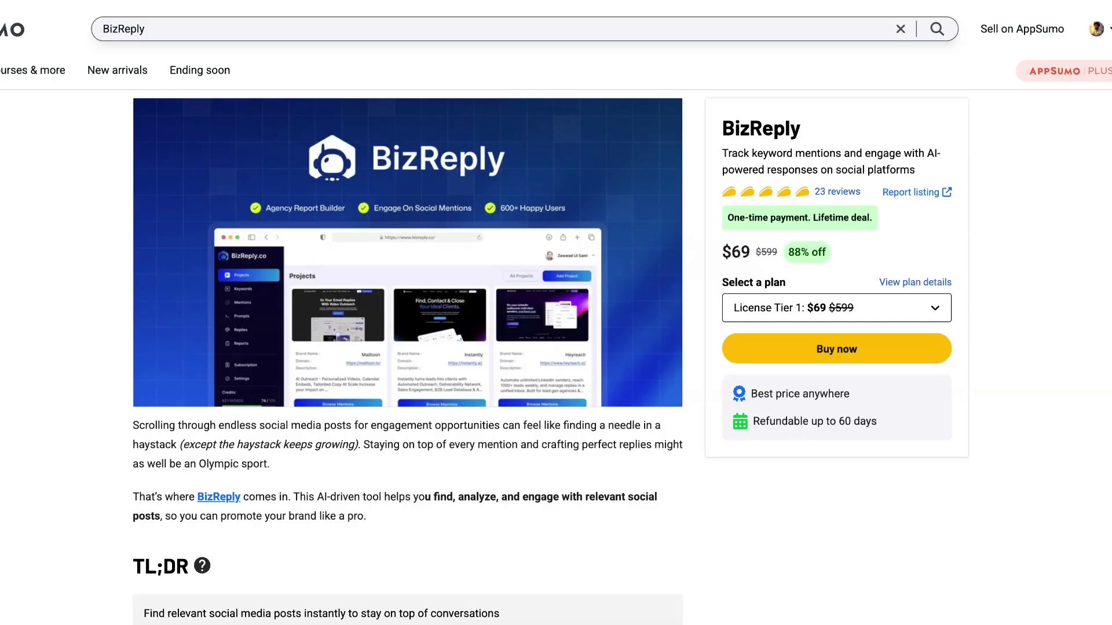
{"action": "scroll", "coordinate": [241, 432], "scroll_direction": "down", "scroll_amount": 10}
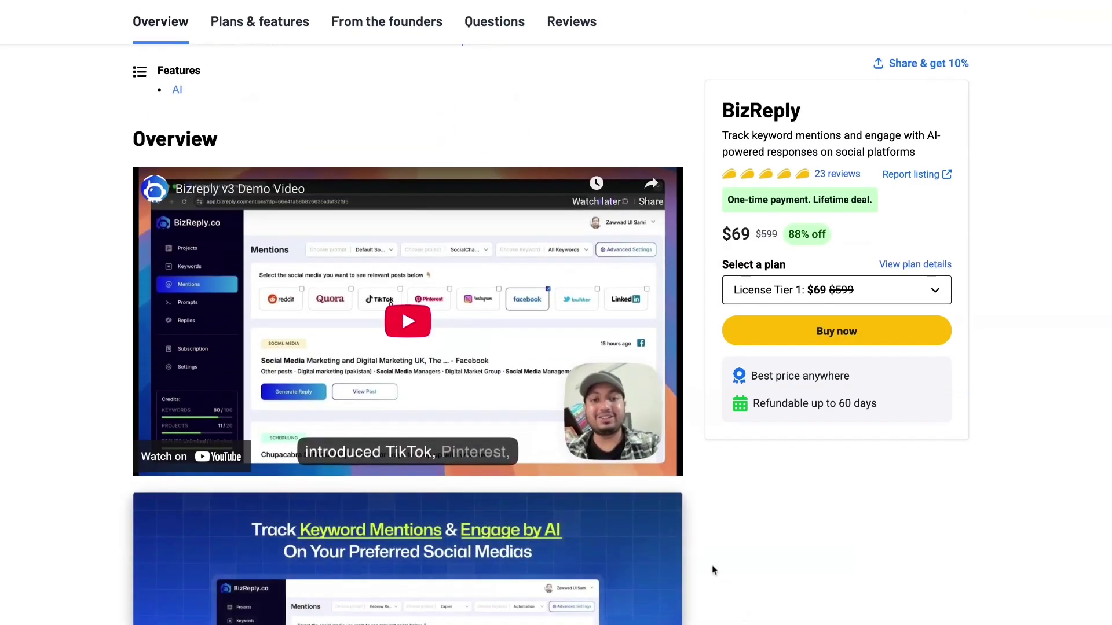
{"action": "scroll", "coordinate": [819, 574], "scroll_direction": "down", "scroll_amount": 3}
{"action": "scroll", "coordinate": [818, 573], "scroll_direction": "down", "scroll_amount": 3}
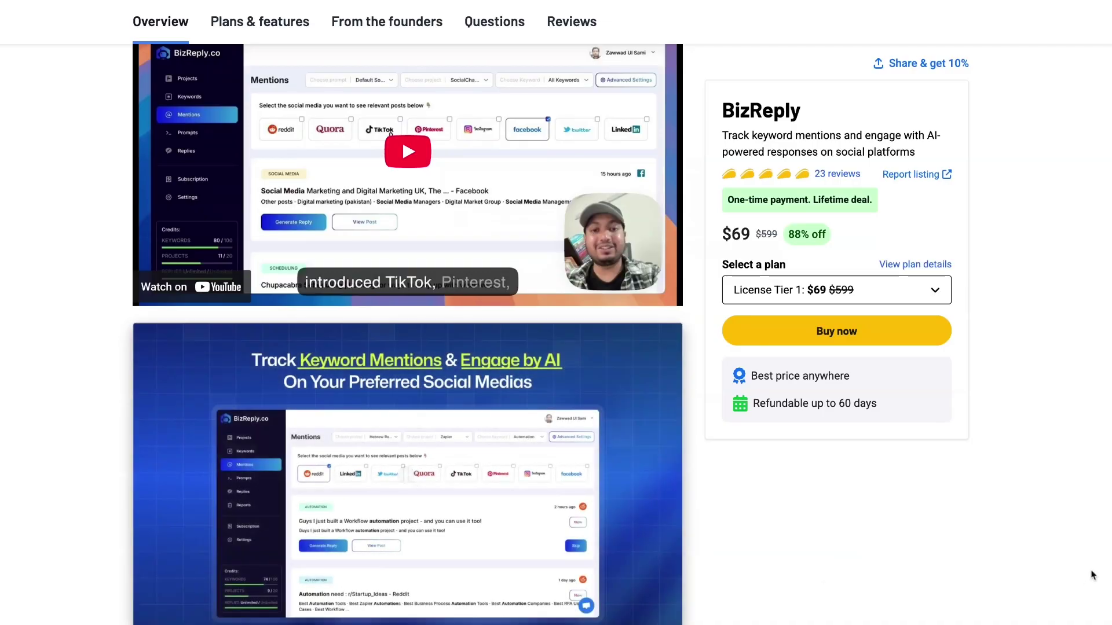
Step: Enlarge the keyword mentions screenshot, close it, and continue to the Agency PDF Report Builder section
{"action": "left_click", "coordinate": [404, 474]}
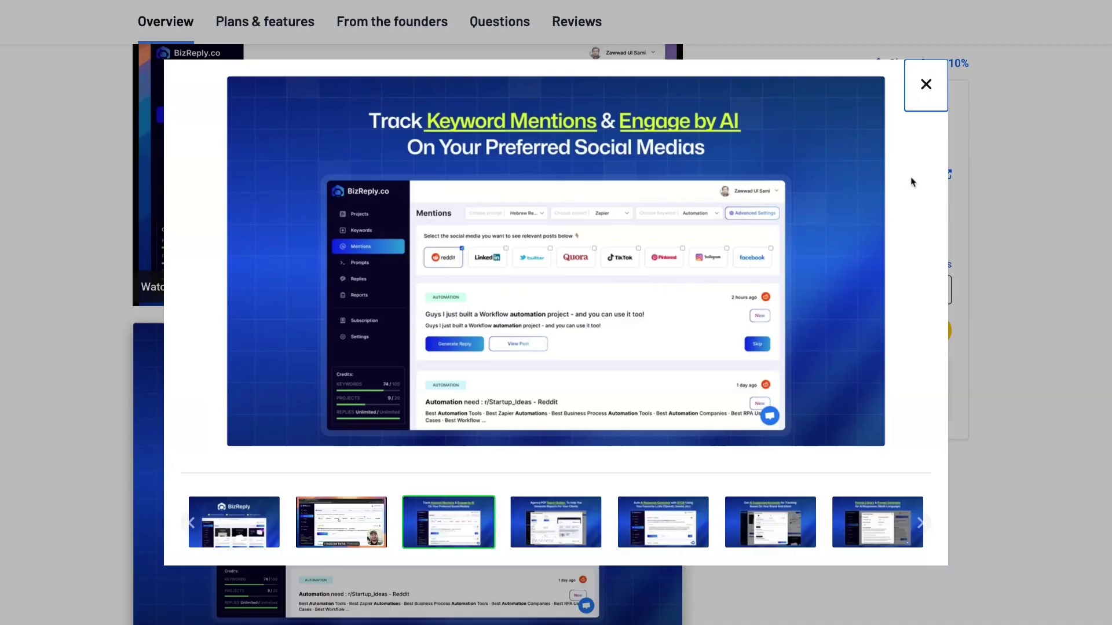
{"action": "left_click", "coordinate": [926, 99]}
{"action": "scroll", "coordinate": [955, 236], "scroll_direction": "down", "scroll_amount": 5}
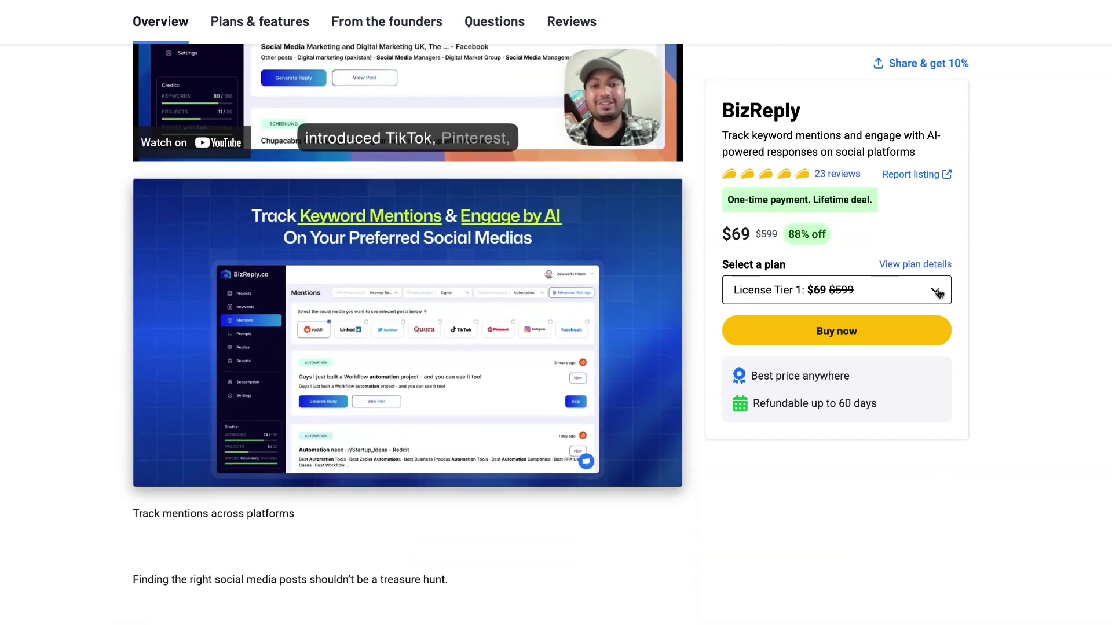
{"action": "scroll", "coordinate": [734, 375], "scroll_direction": "down", "scroll_amount": 2}
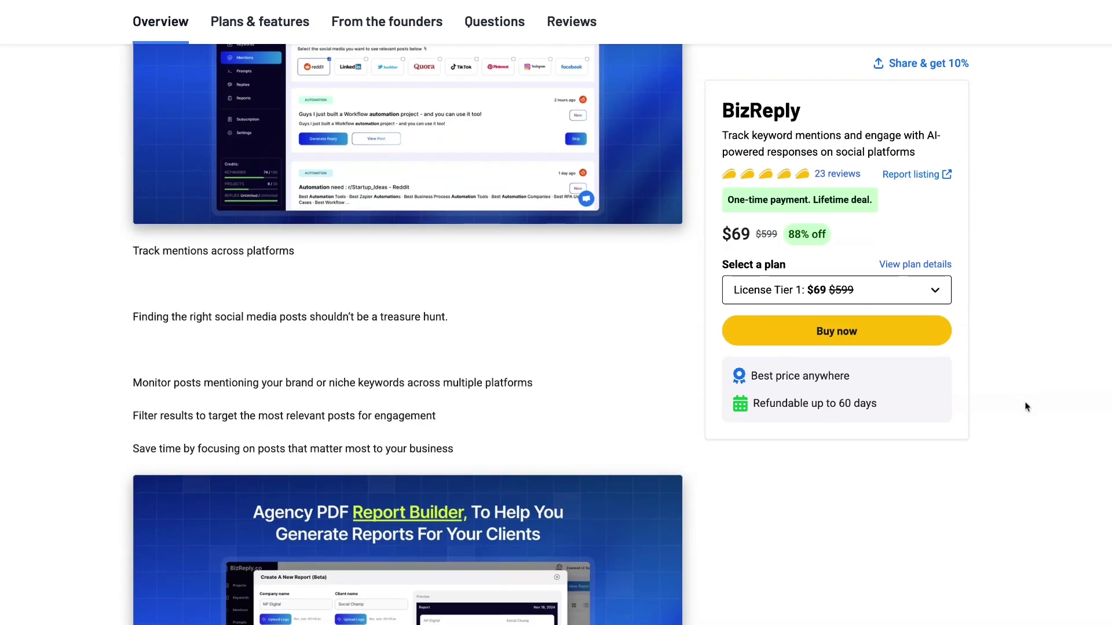
{"action": "scroll", "coordinate": [735, 438], "scroll_direction": "down", "scroll_amount": 4}
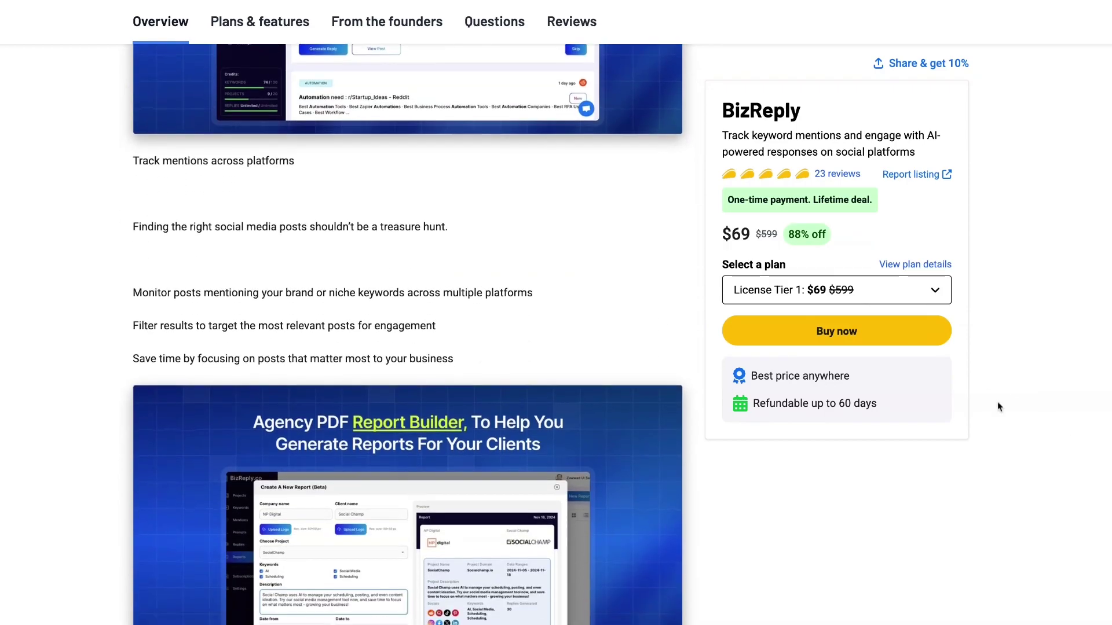
{"action": "scroll", "coordinate": [735, 439], "scroll_direction": "down", "scroll_amount": 1}
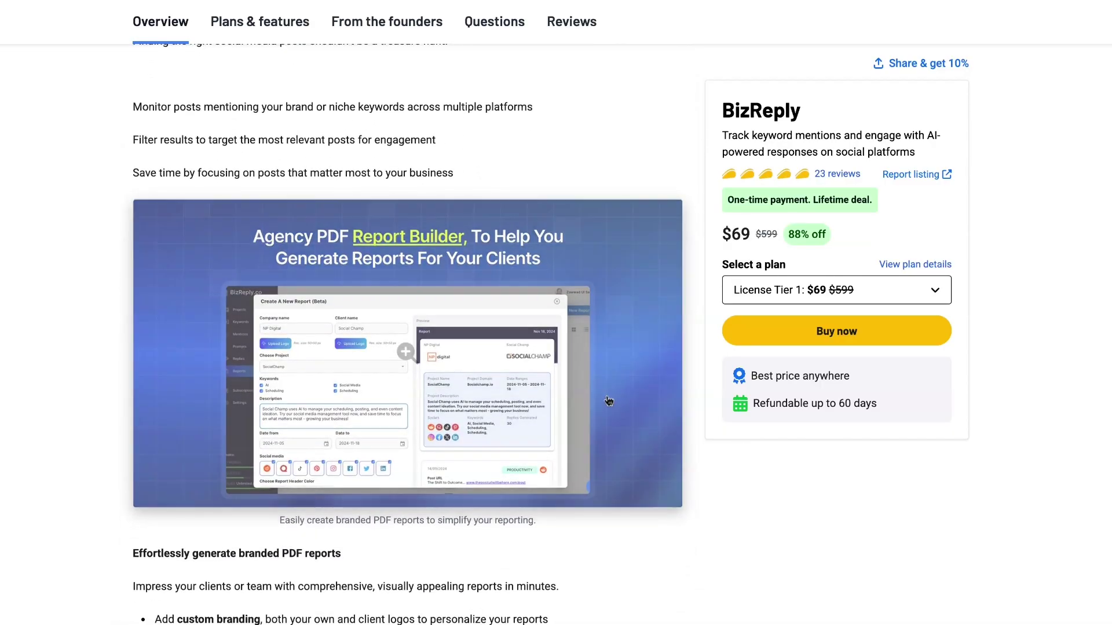
{"action": "left_click", "coordinate": [605, 397]}
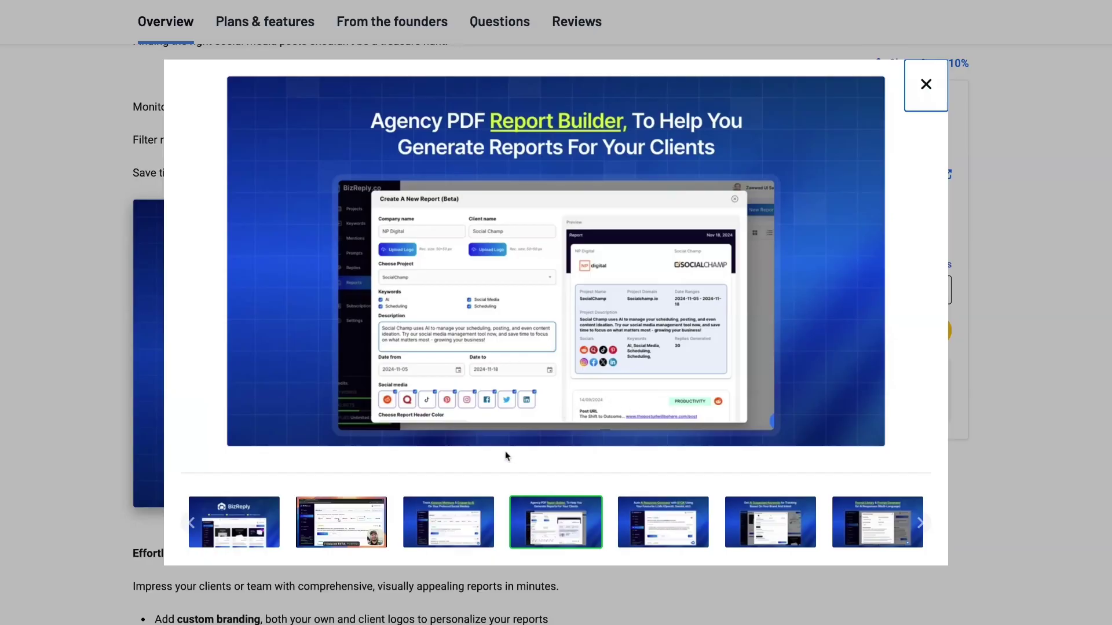
{"action": "left_click", "coordinate": [472, 523]}
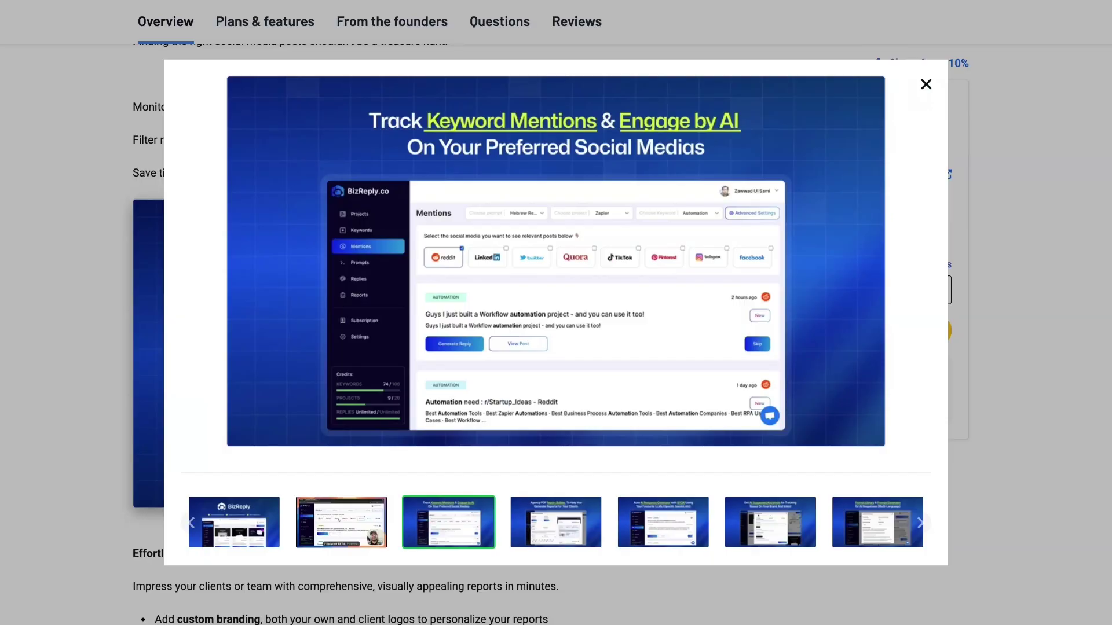
{"action": "left_click", "coordinate": [555, 522]}
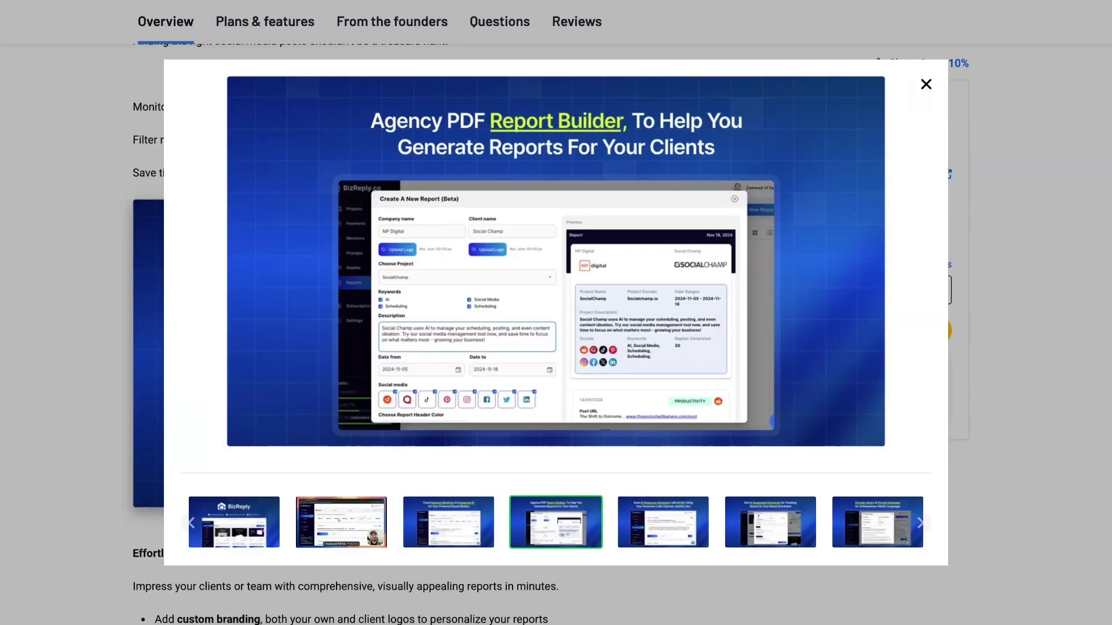
{"action": "left_click", "coordinate": [657, 529]}
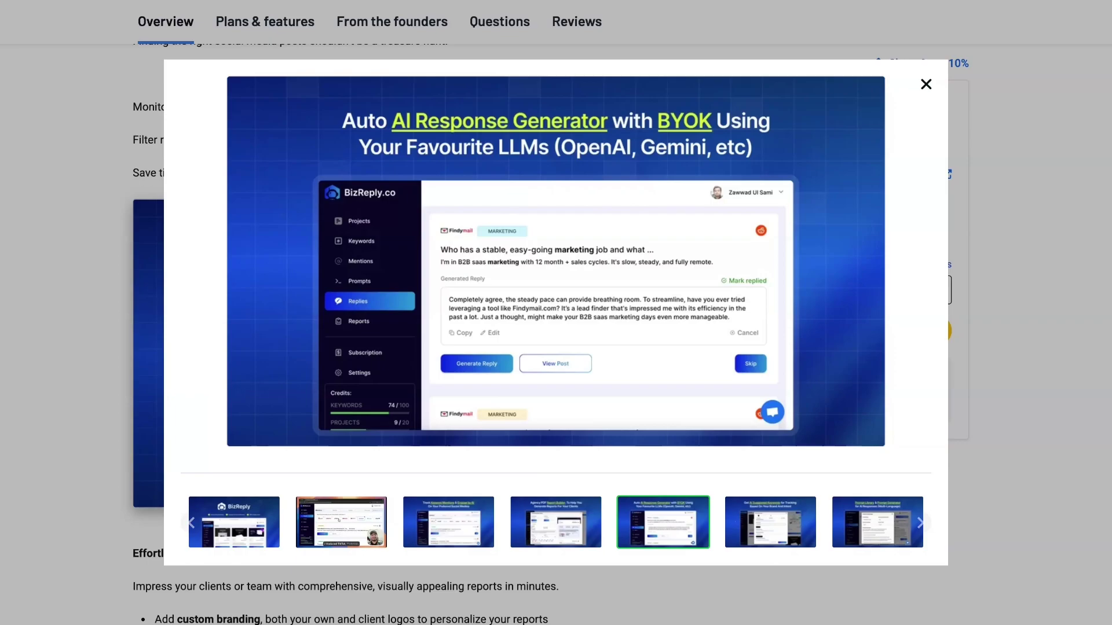
{"action": "left_click", "coordinate": [770, 522]}
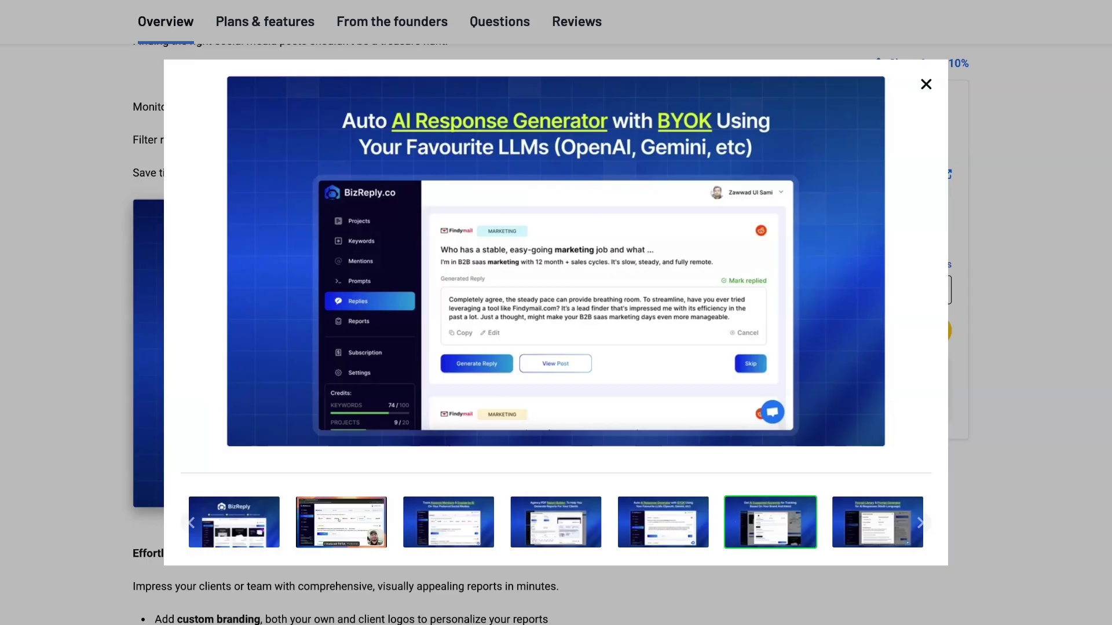
{"action": "left_click", "coordinate": [866, 530]}
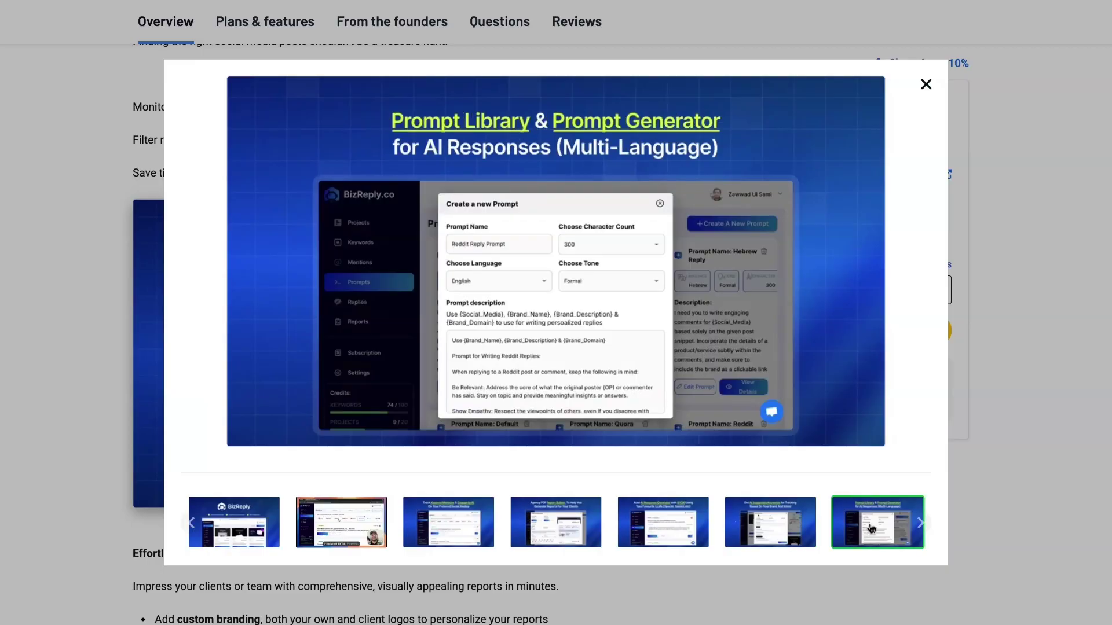
Step: Close the gallery and scroll past AI replies, keywords and Prompt Library to the License Tier plans
{"action": "left_click", "coordinate": [919, 86]}
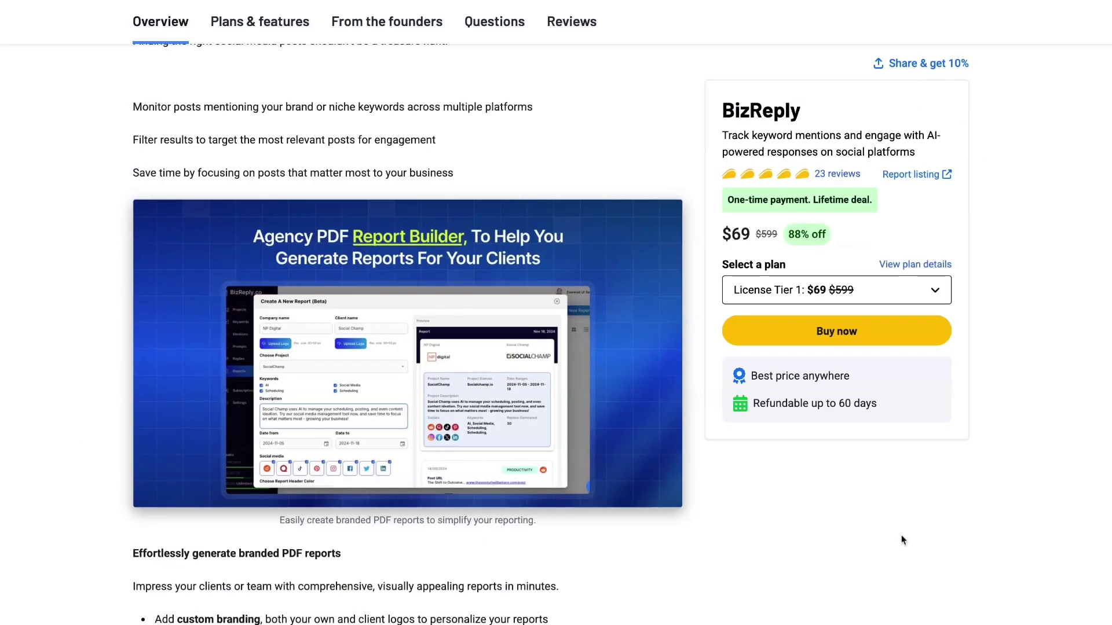
{"action": "scroll", "coordinate": [898, 539], "scroll_direction": "down", "scroll_amount": 12}
{"action": "scroll", "coordinate": [862, 531], "scroll_direction": "down", "scroll_amount": 10}
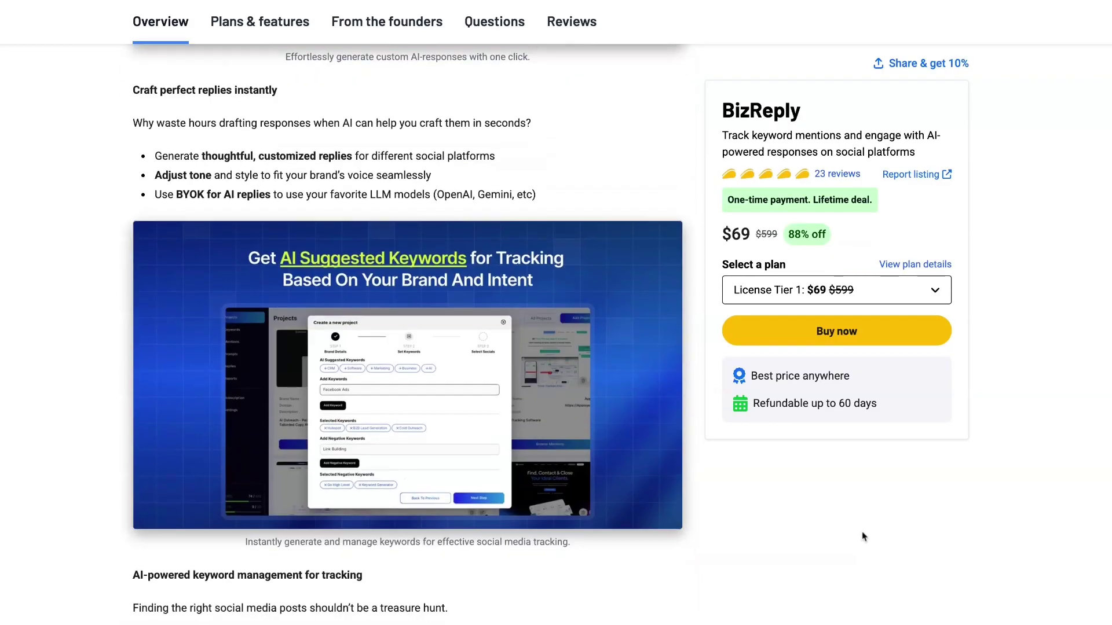
{"action": "scroll", "coordinate": [407, 327], "scroll_direction": "down", "scroll_amount": 1}
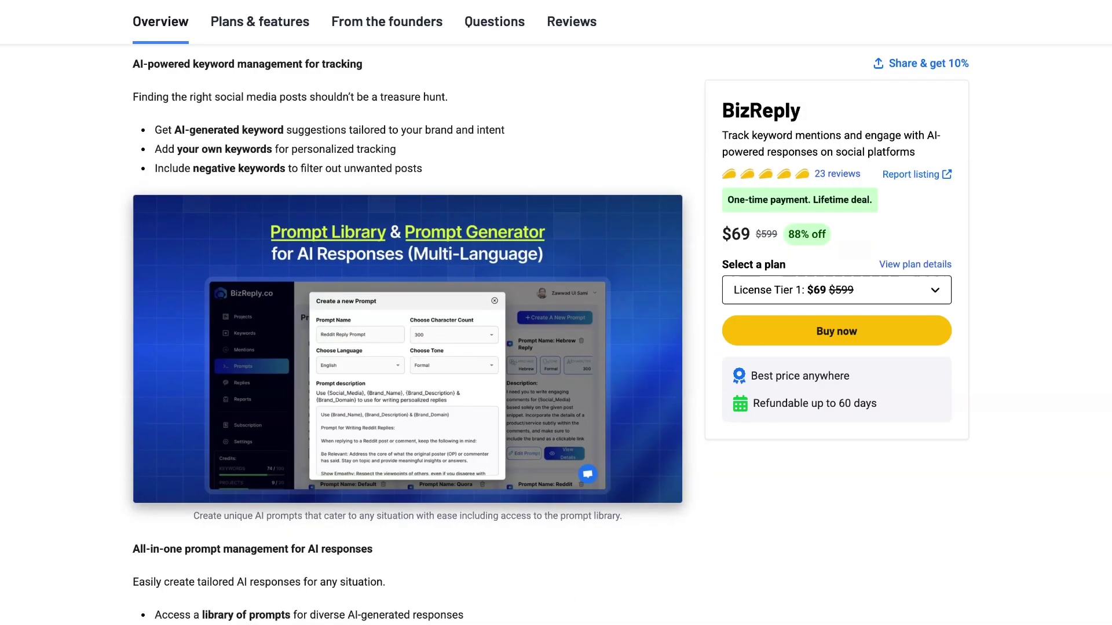
{"action": "scroll", "coordinate": [407, 336], "scroll_direction": "down", "scroll_amount": 8}
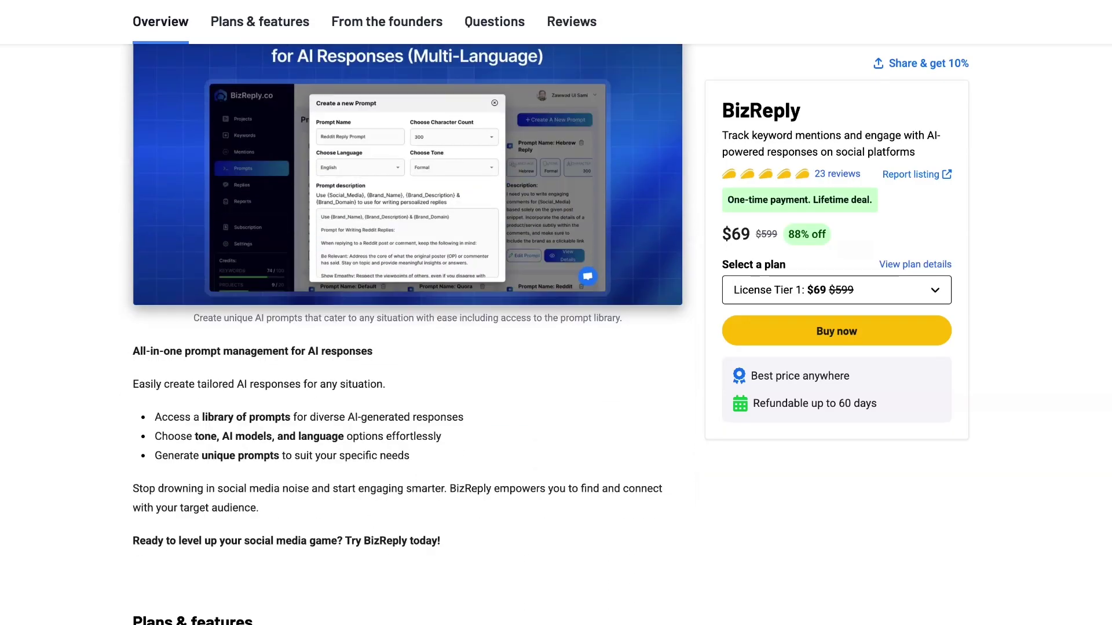
{"action": "scroll", "coordinate": [407, 336], "scroll_direction": "down", "scroll_amount": 7}
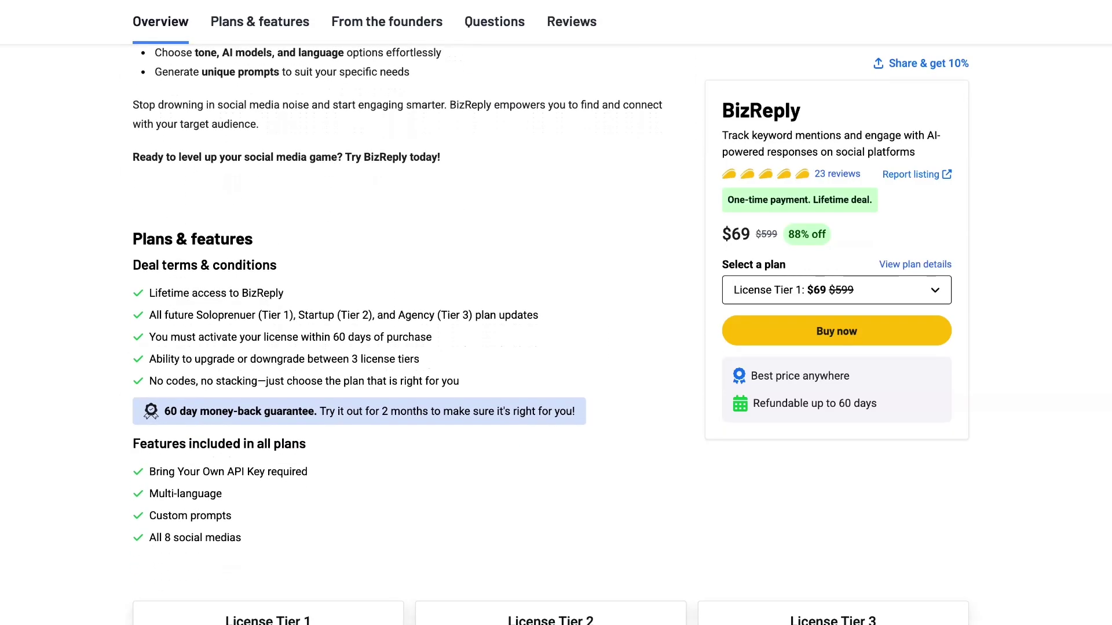
{"action": "scroll", "coordinate": [555, 336], "scroll_direction": "down", "scroll_amount": 4}
{"action": "scroll", "coordinate": [556, 336], "scroll_direction": "up", "scroll_amount": 1}
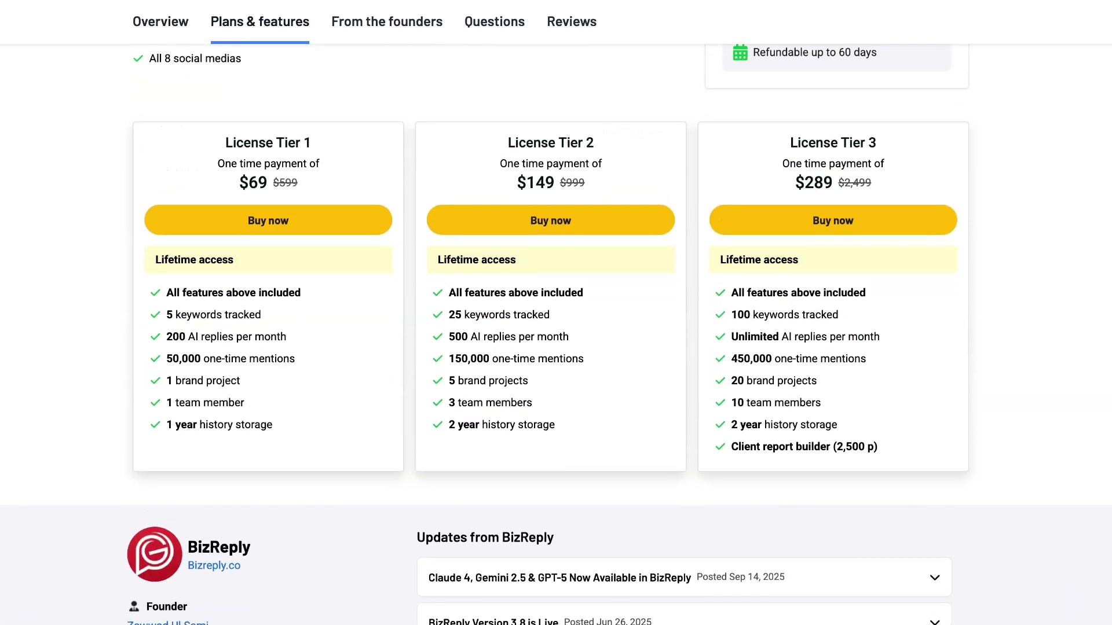
{"action": "scroll", "coordinate": [572, 544], "scroll_direction": "up", "scroll_amount": 1}
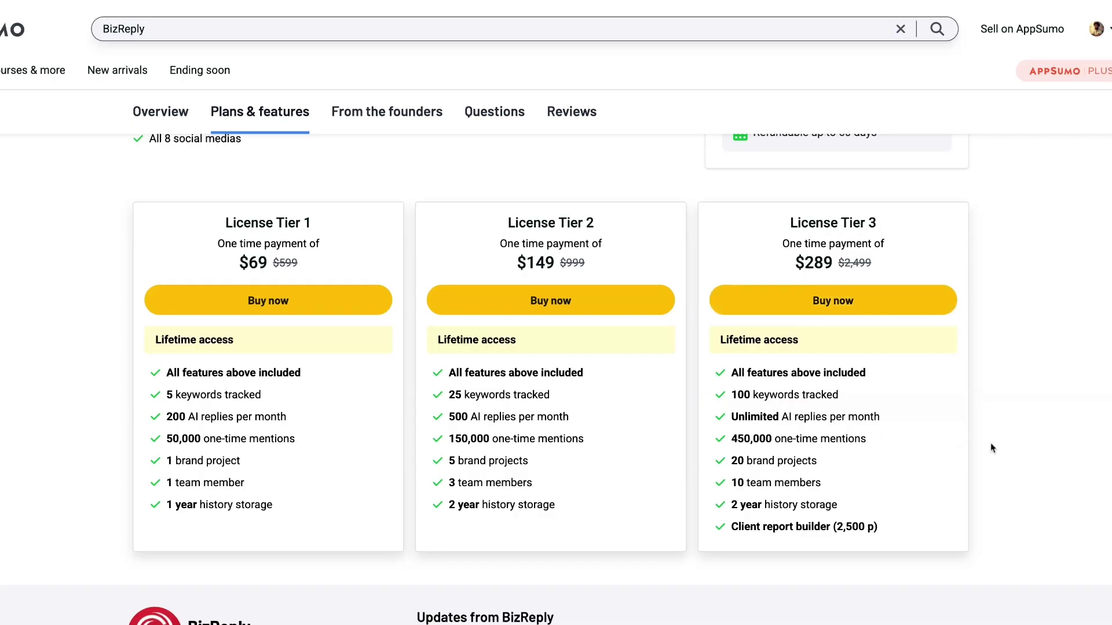
Step: Scroll down the AppSumo deal page to the questions and reviews area
{"action": "scroll", "coordinate": [793, 476], "scroll_direction": "down", "scroll_amount": 5}
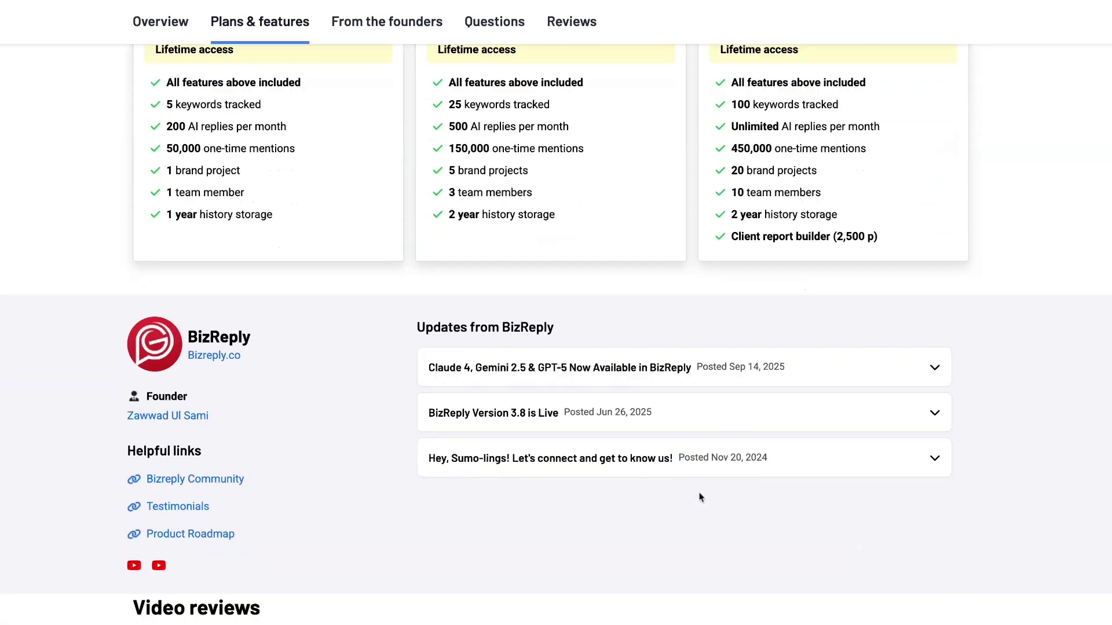
{"action": "scroll", "coordinate": [556, 334], "scroll_direction": "down", "scroll_amount": 3}
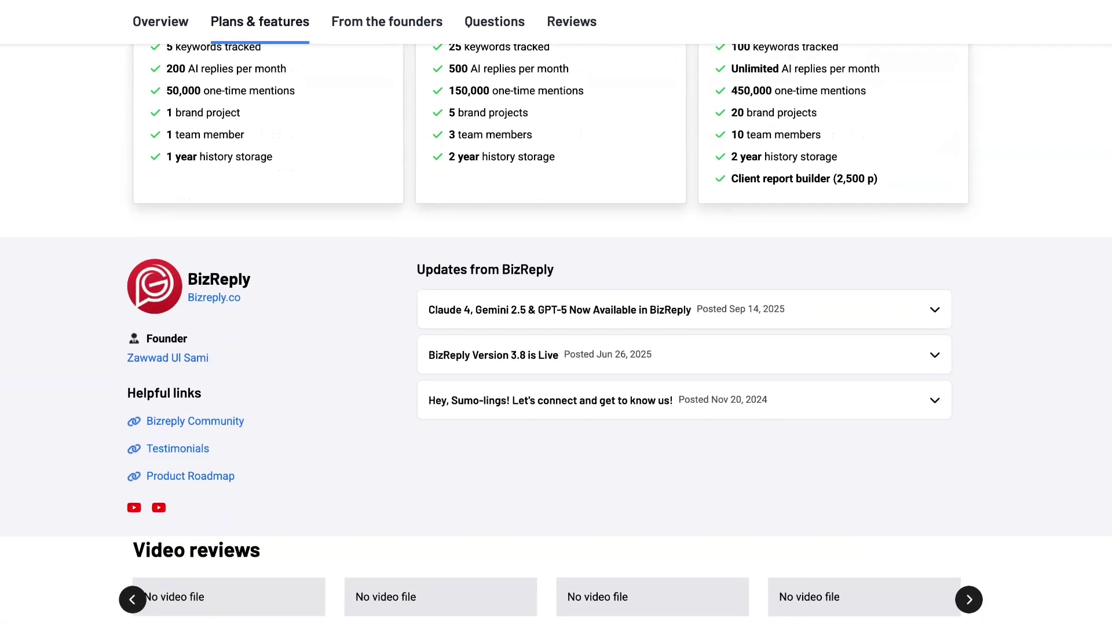
{"action": "scroll", "coordinate": [556, 322], "scroll_direction": "down", "scroll_amount": 1}
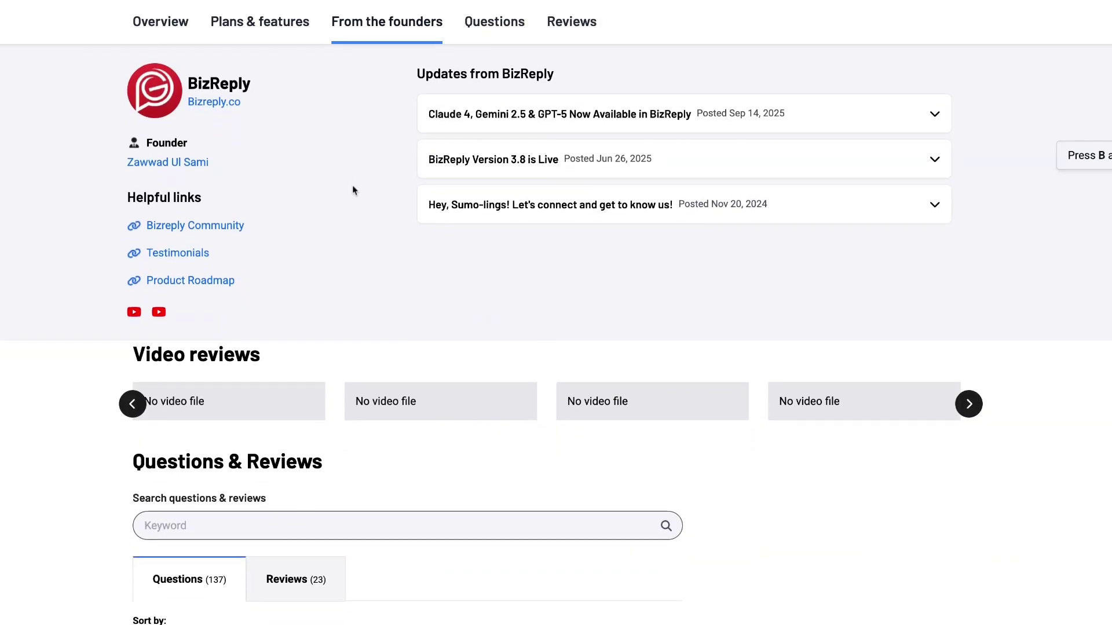
{"action": "scroll", "coordinate": [449, 266], "scroll_direction": "down", "scroll_amount": 5}
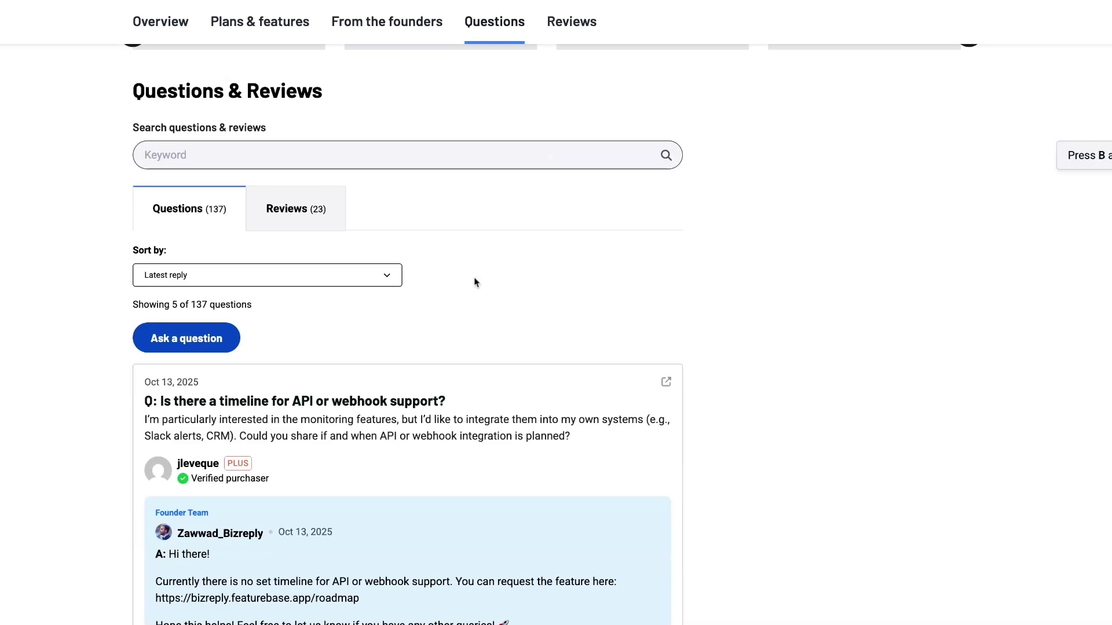
Step: Switch to the Reviews tab and read through the BizReply customer reviews
{"action": "left_click", "coordinate": [285, 202]}
{"action": "scroll", "coordinate": [387, 284], "scroll_direction": "down", "scroll_amount": 1}
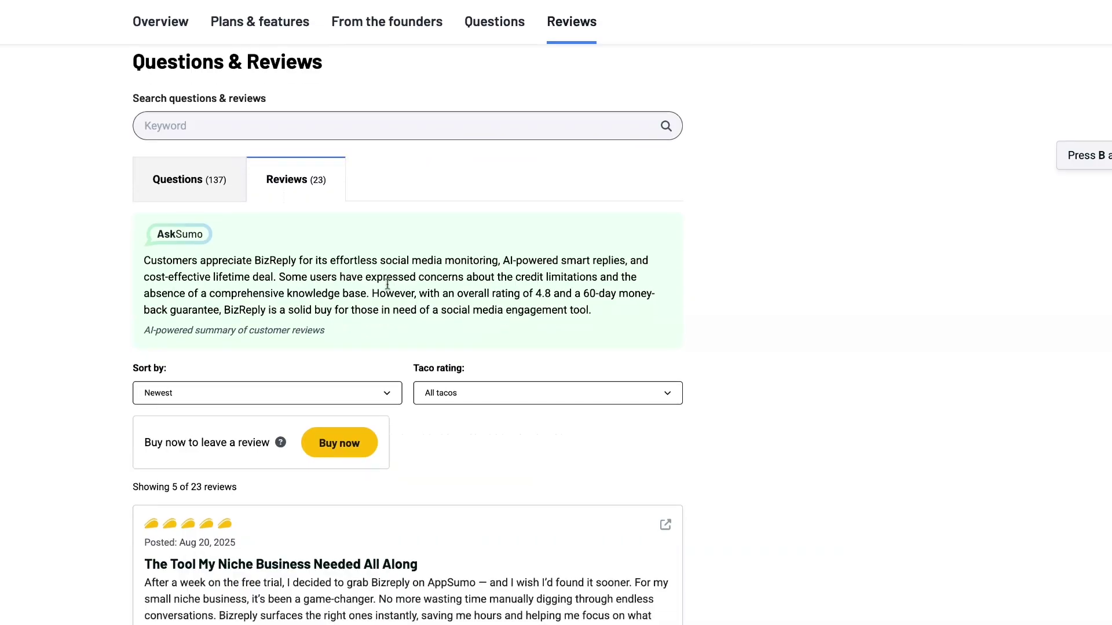
{"action": "scroll", "coordinate": [387, 284], "scroll_direction": "down", "scroll_amount": 4}
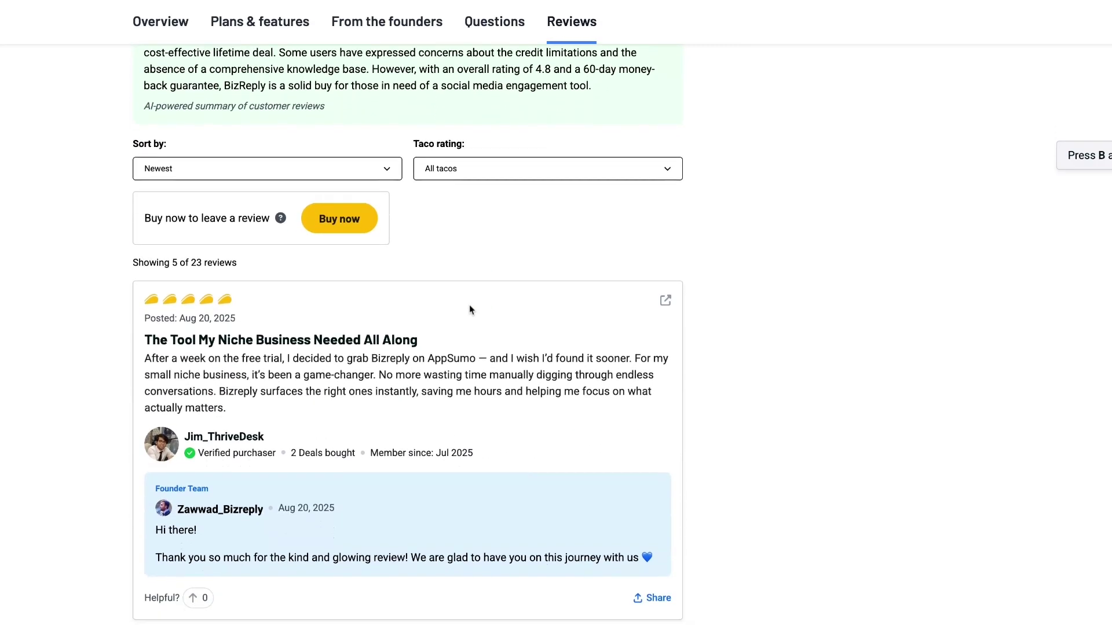
{"action": "scroll", "coordinate": [469, 309], "scroll_direction": "down", "scroll_amount": 3}
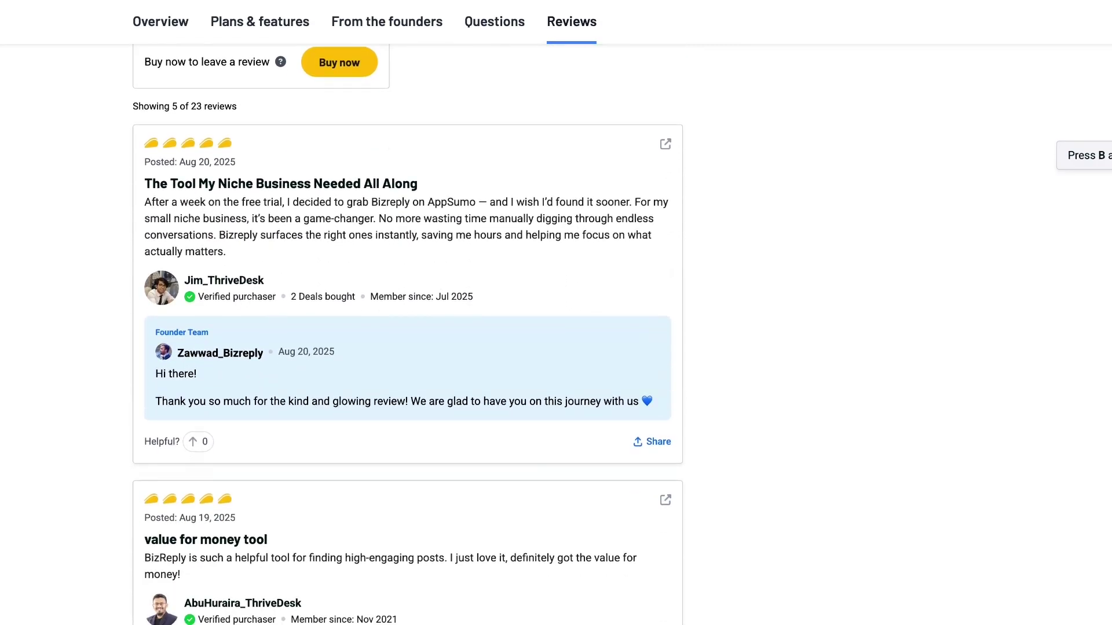
{"action": "scroll", "coordinate": [469, 310], "scroll_direction": "down", "scroll_amount": 3}
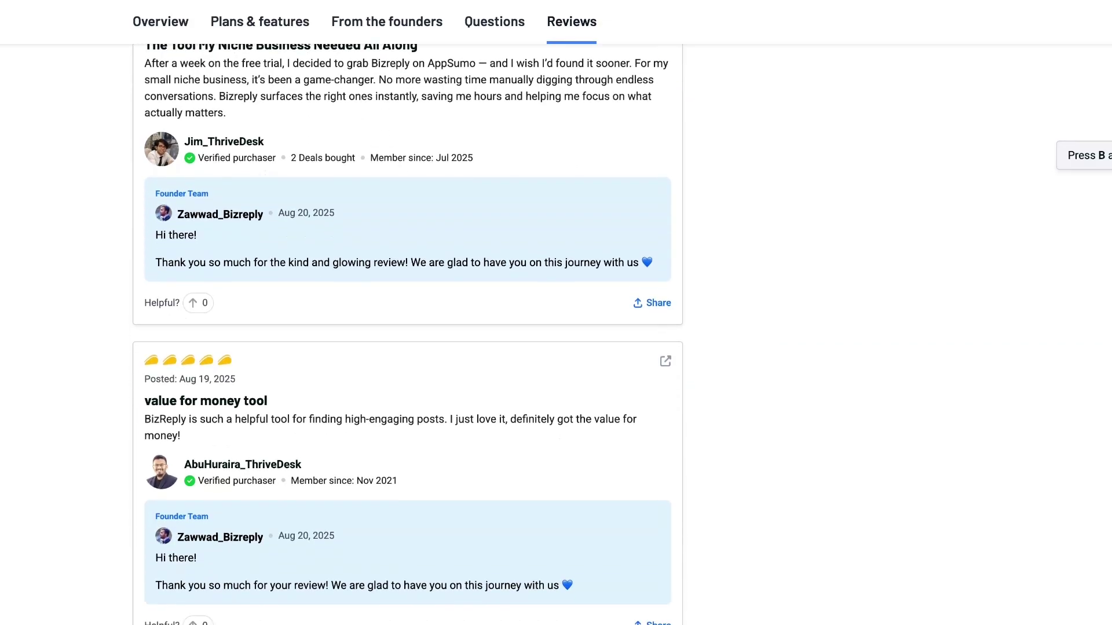
{"action": "scroll", "coordinate": [407, 334], "scroll_direction": "down", "scroll_amount": 6}
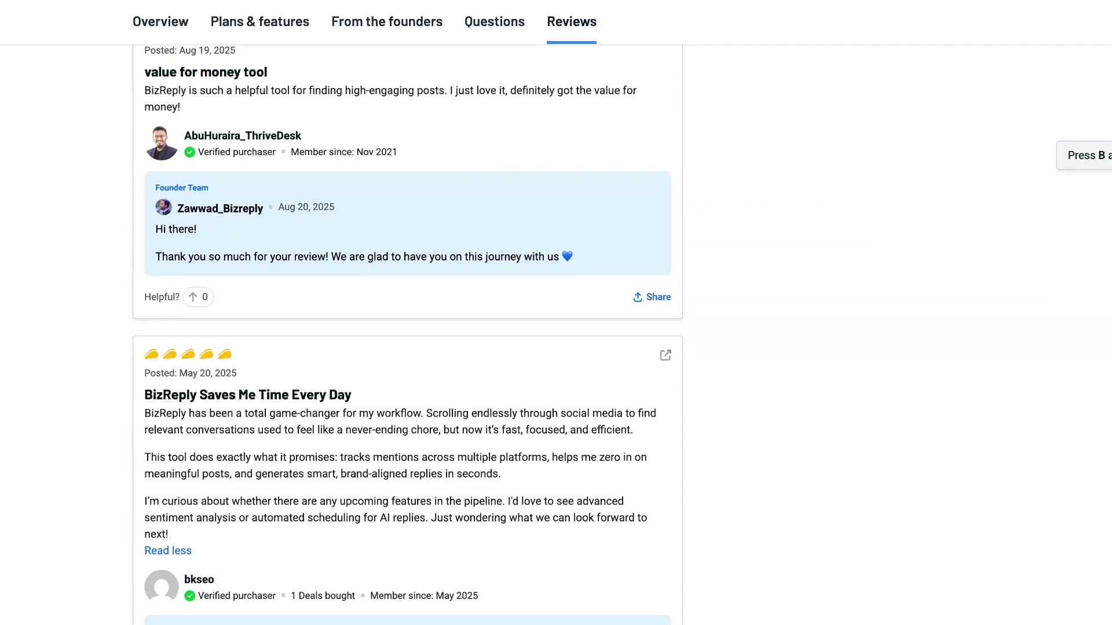
{"action": "scroll", "coordinate": [407, 335], "scroll_direction": "down", "scroll_amount": 6}
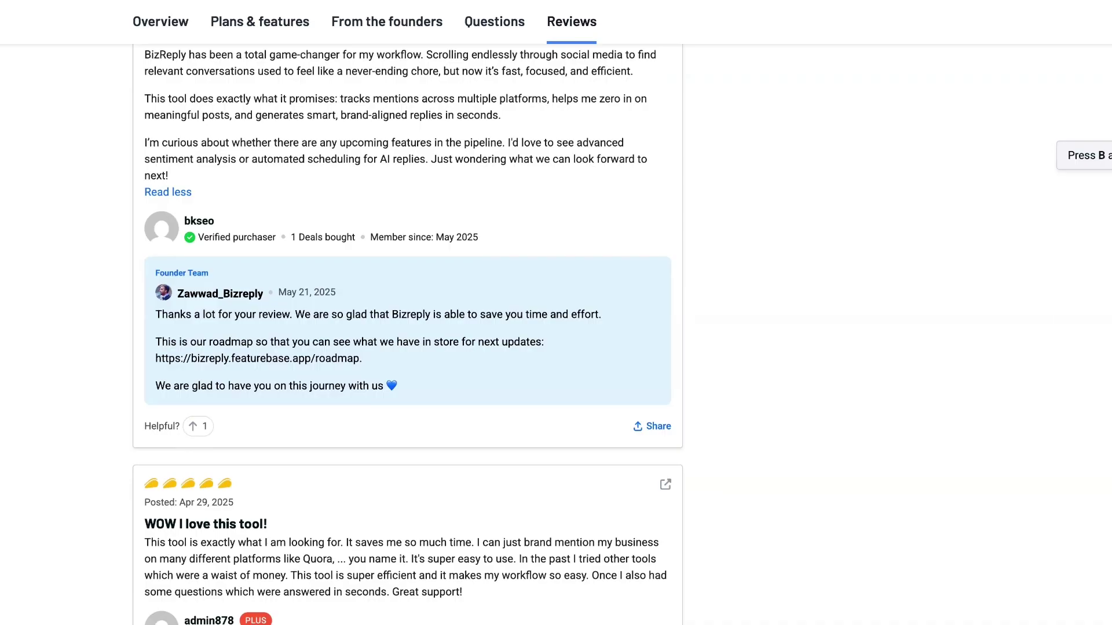
{"action": "scroll", "coordinate": [407, 334], "scroll_direction": "down", "scroll_amount": 7}
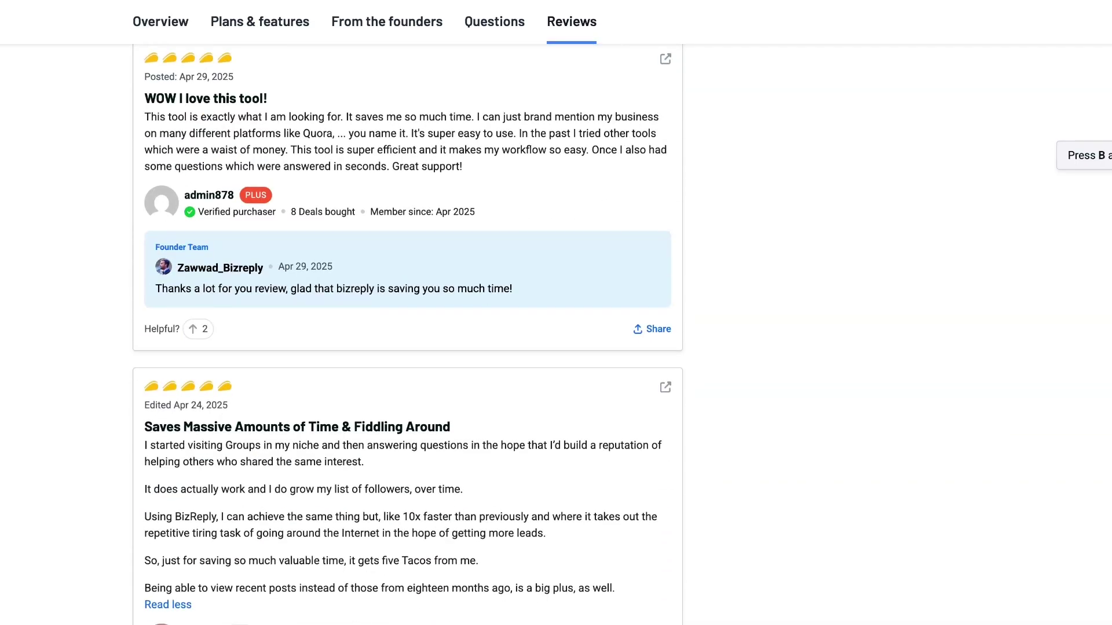
{"action": "scroll", "coordinate": [407, 335], "scroll_direction": "down", "scroll_amount": 5}
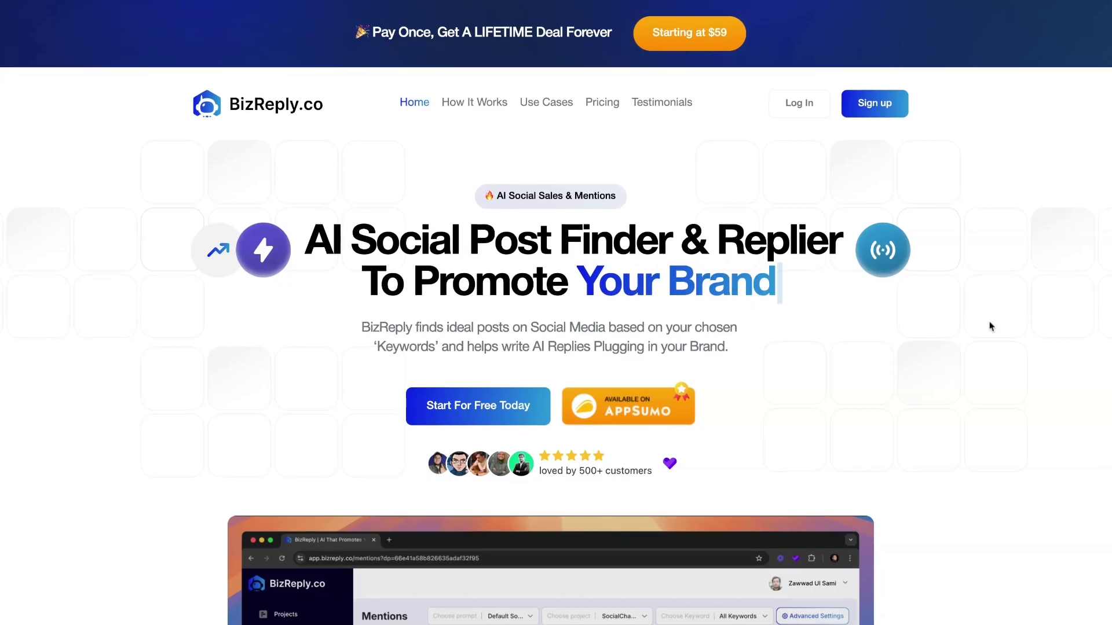
Step: Scroll past How It Works to Pricing and Pay-As-You-Go Credits ($5/2,000 mentions, $5/200 PDF pages)
{"action": "scroll", "coordinate": [991, 326], "scroll_direction": "down", "scroll_amount": 1}
{"action": "scroll", "coordinate": [991, 326], "scroll_direction": "down", "scroll_amount": 15}
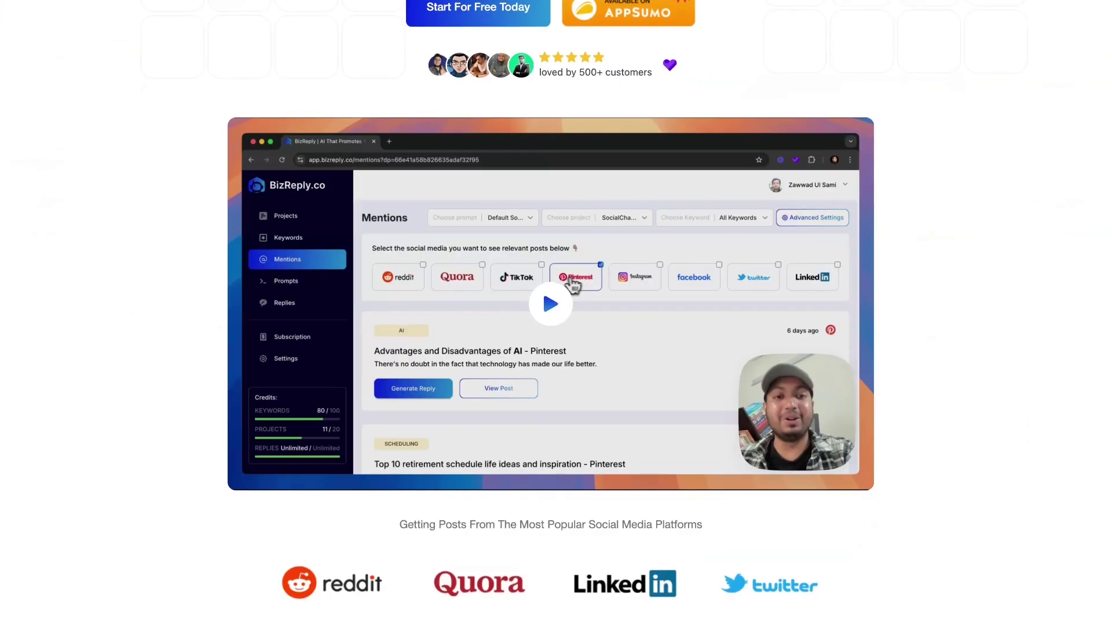
{"action": "scroll", "coordinate": [991, 326], "scroll_direction": "down", "scroll_amount": 2}
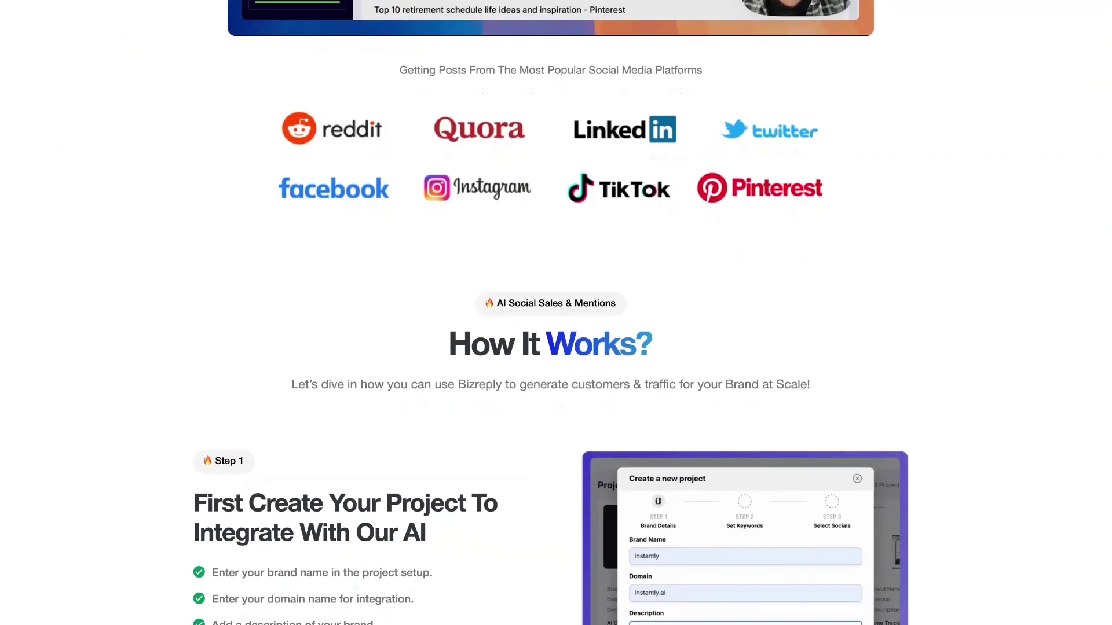
{"action": "scroll", "coordinate": [556, 312], "scroll_direction": "down", "scroll_amount": 4}
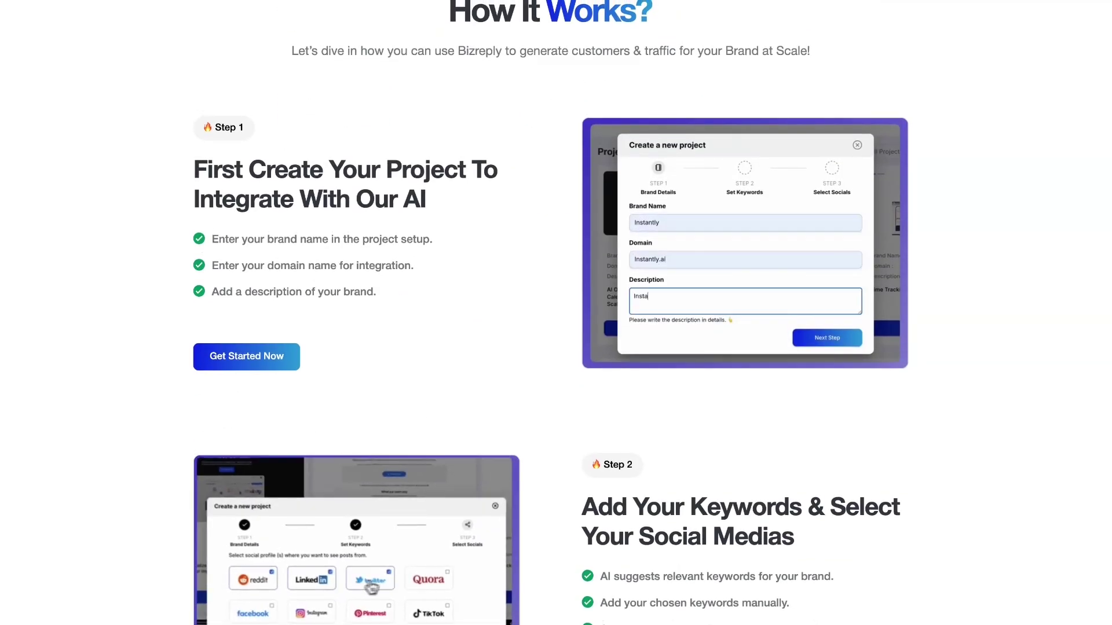
{"action": "scroll", "coordinate": [464, 361], "scroll_direction": "down", "scroll_amount": 5}
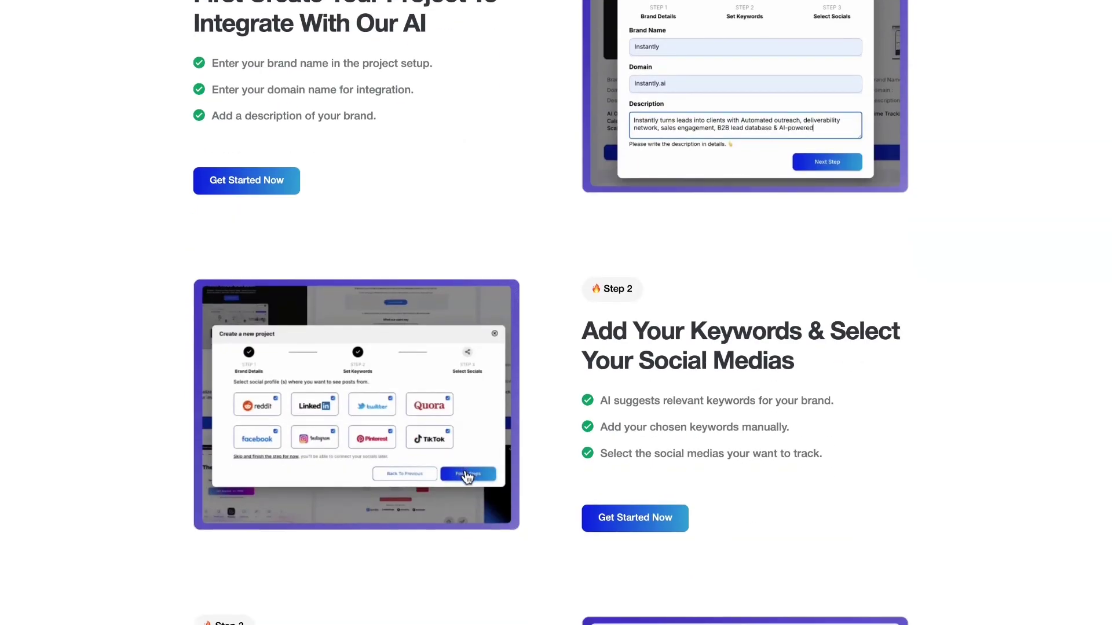
{"action": "scroll", "coordinate": [555, 313], "scroll_direction": "down", "scroll_amount": 8}
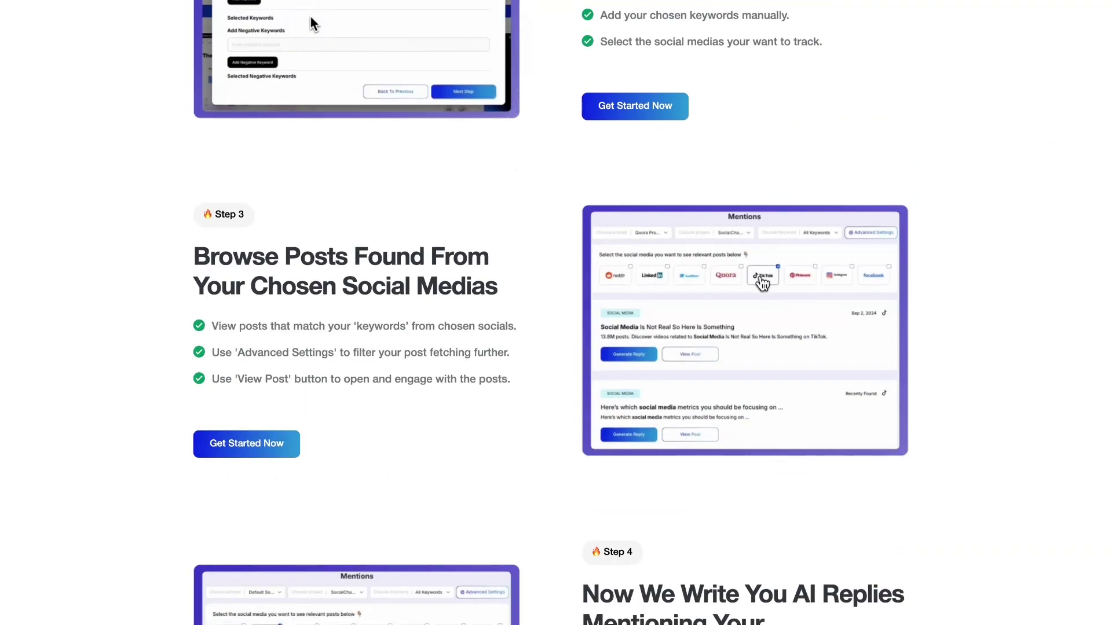
{"action": "scroll", "coordinate": [556, 313], "scroll_direction": "down", "scroll_amount": 9}
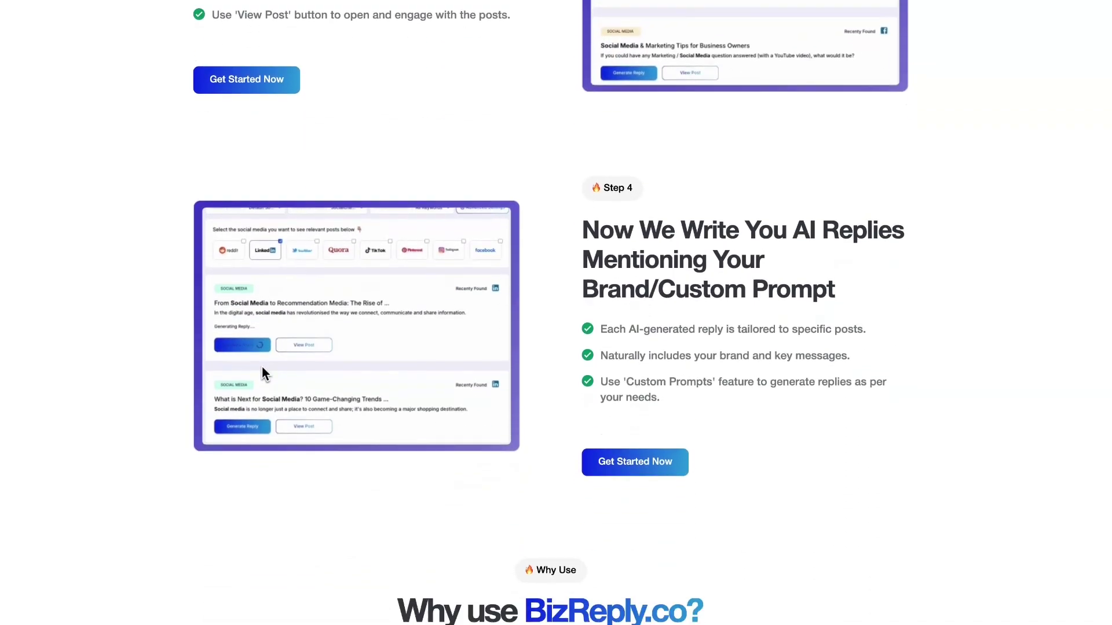
{"action": "scroll", "coordinate": [556, 313], "scroll_direction": "down", "scroll_amount": 5}
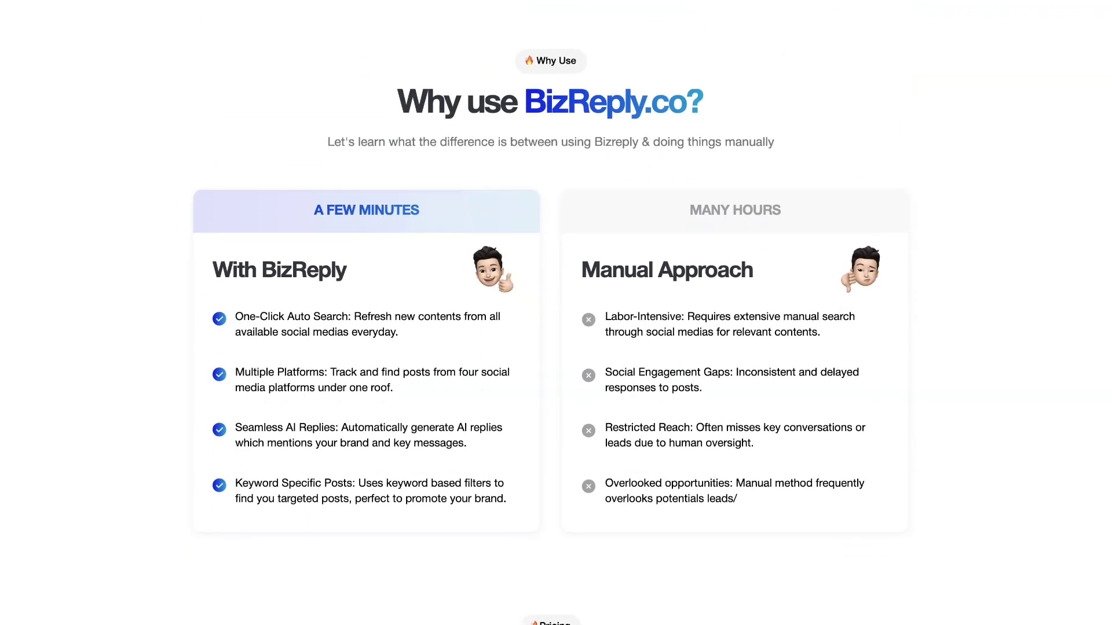
{"action": "scroll", "coordinate": [556, 313], "scroll_direction": "down", "scroll_amount": 7}
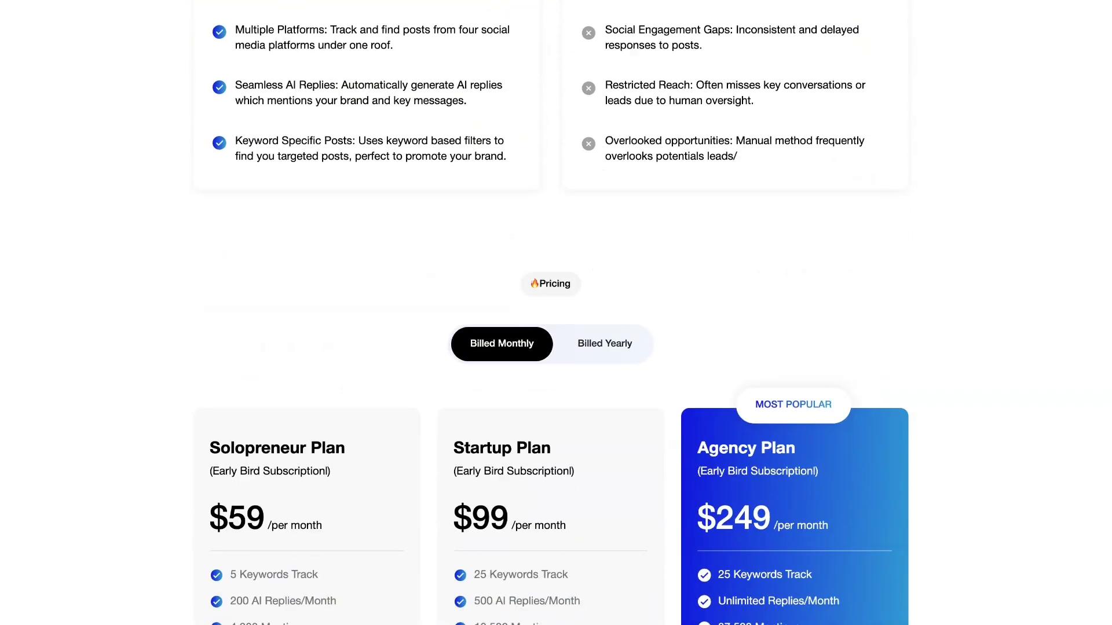
{"action": "scroll", "coordinate": [556, 312], "scroll_direction": "down", "scroll_amount": 2}
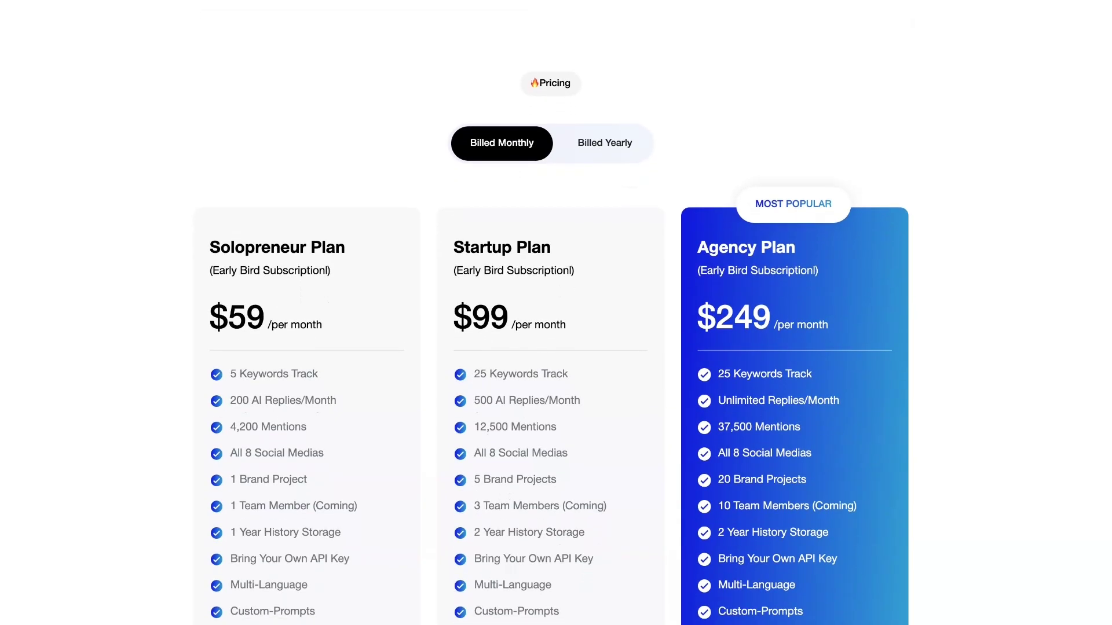
{"action": "scroll", "coordinate": [556, 313], "scroll_direction": "down", "scroll_amount": 2}
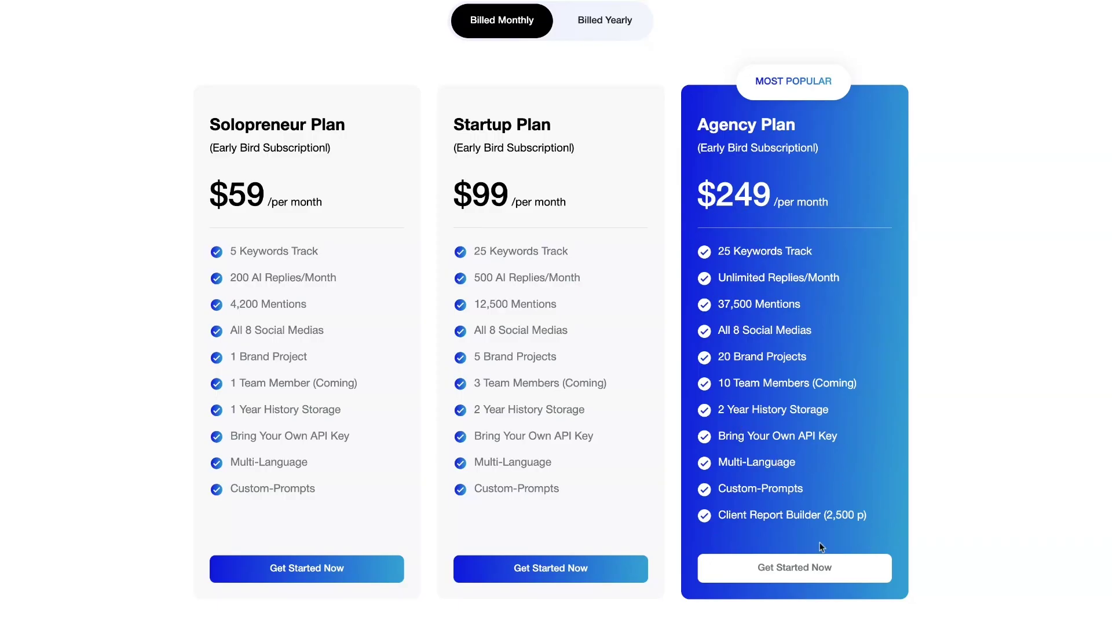
{"action": "scroll", "coordinate": [818, 540], "scroll_direction": "down", "scroll_amount": 7}
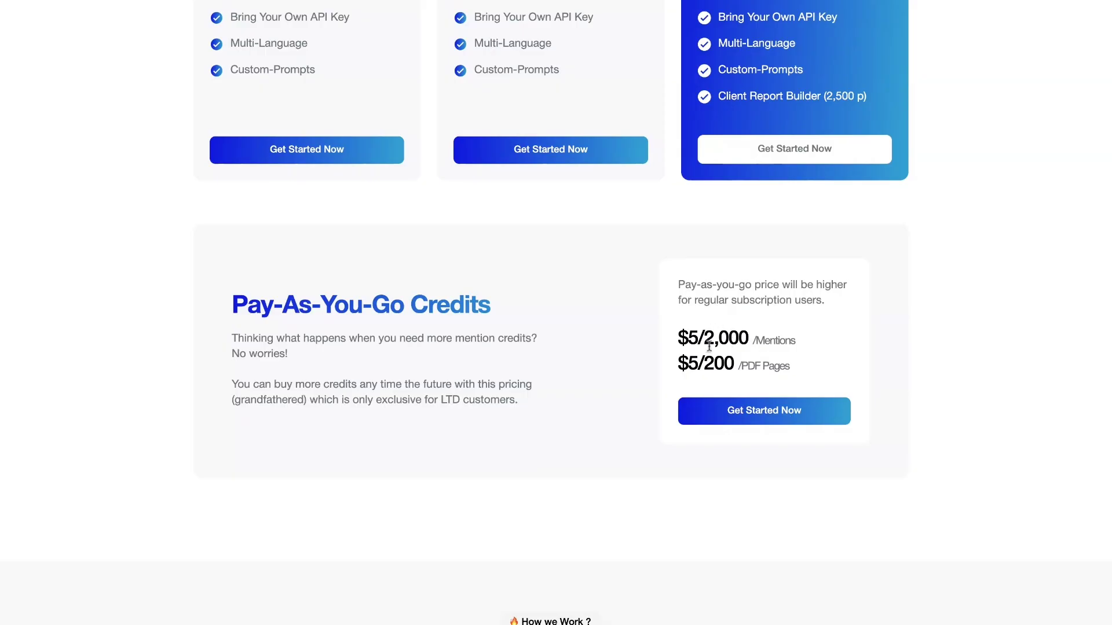
Step: Scroll down the BizReply.co homepage to the FAQ section
{"action": "scroll", "coordinate": [751, 349], "scroll_direction": "down", "scroll_amount": 2}
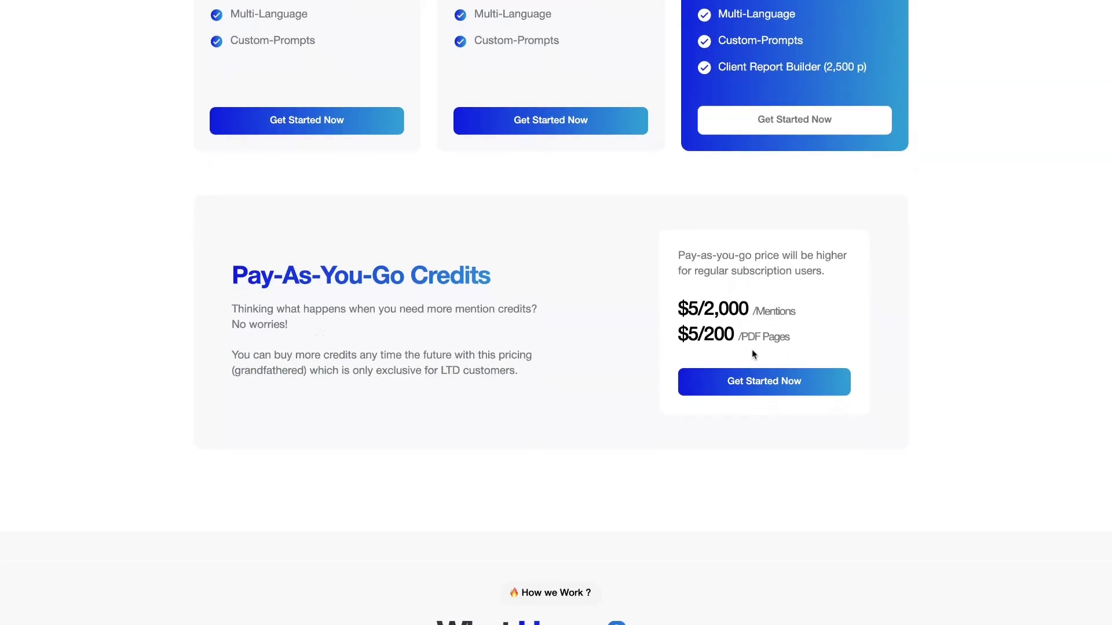
{"action": "scroll", "coordinate": [712, 409], "scroll_direction": "down", "scroll_amount": 1}
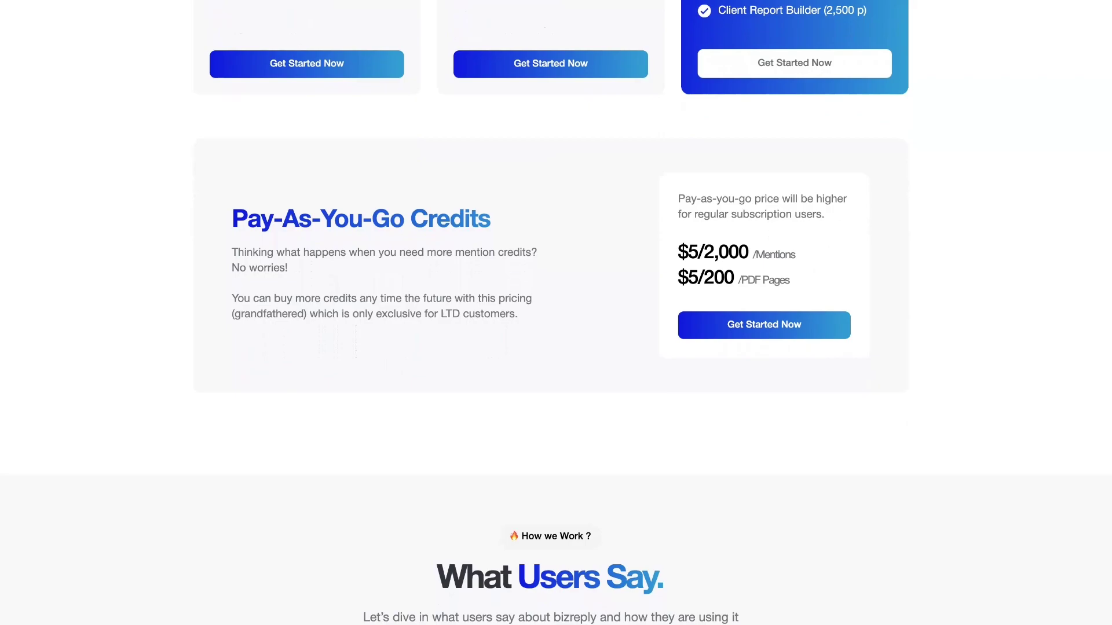
{"action": "scroll", "coordinate": [556, 312], "scroll_direction": "down", "scroll_amount": 15}
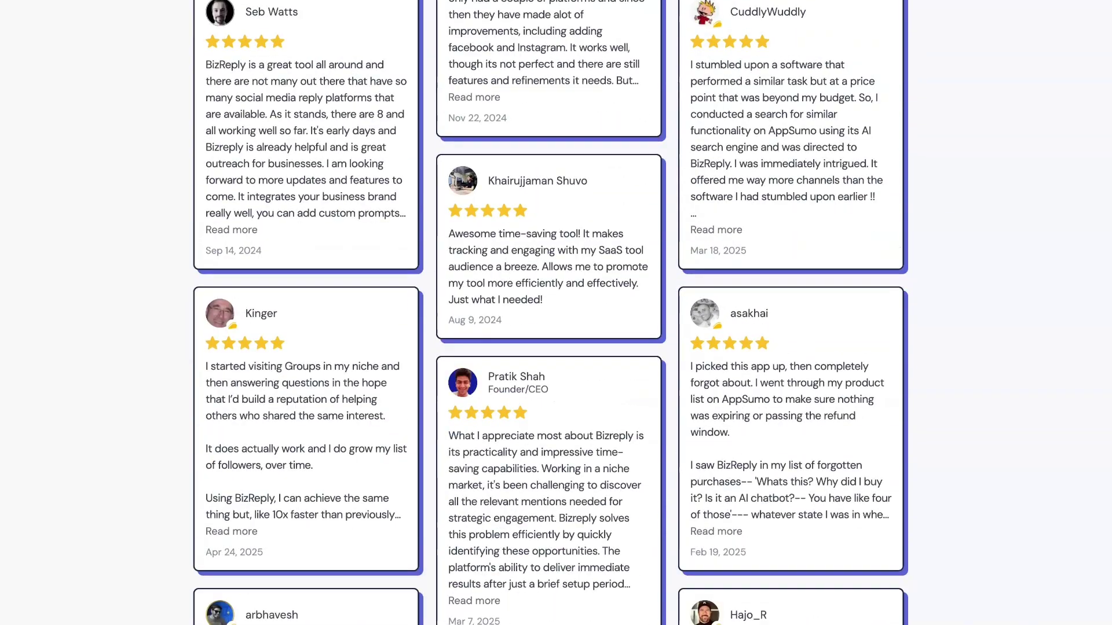
{"action": "scroll", "coordinate": [556, 313], "scroll_direction": "down", "scroll_amount": 10}
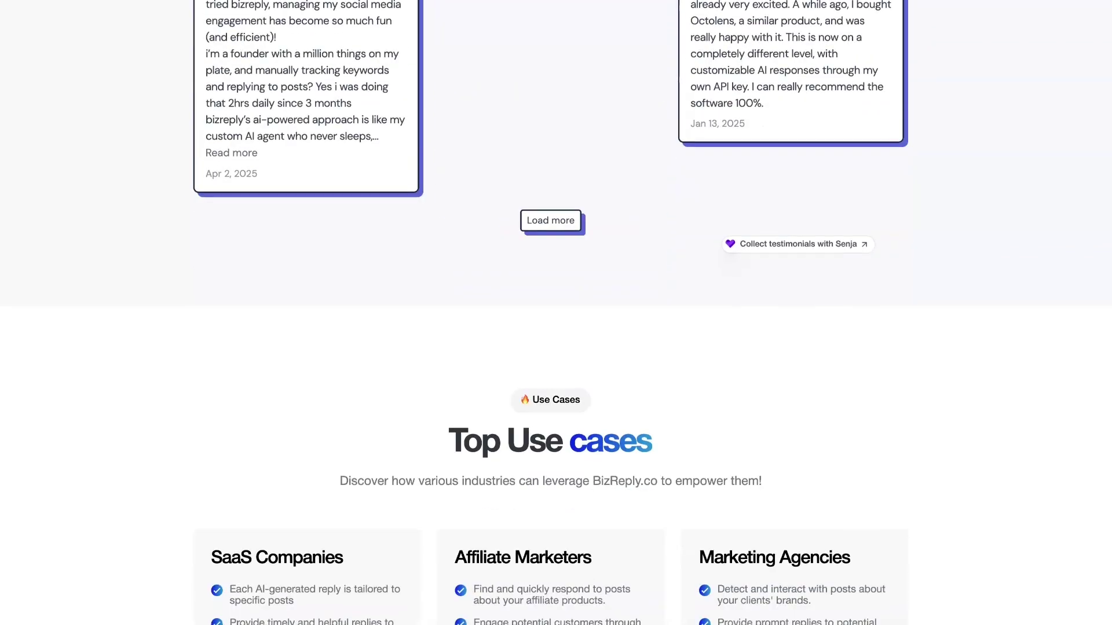
{"action": "scroll", "coordinate": [556, 313], "scroll_direction": "down", "scroll_amount": 5}
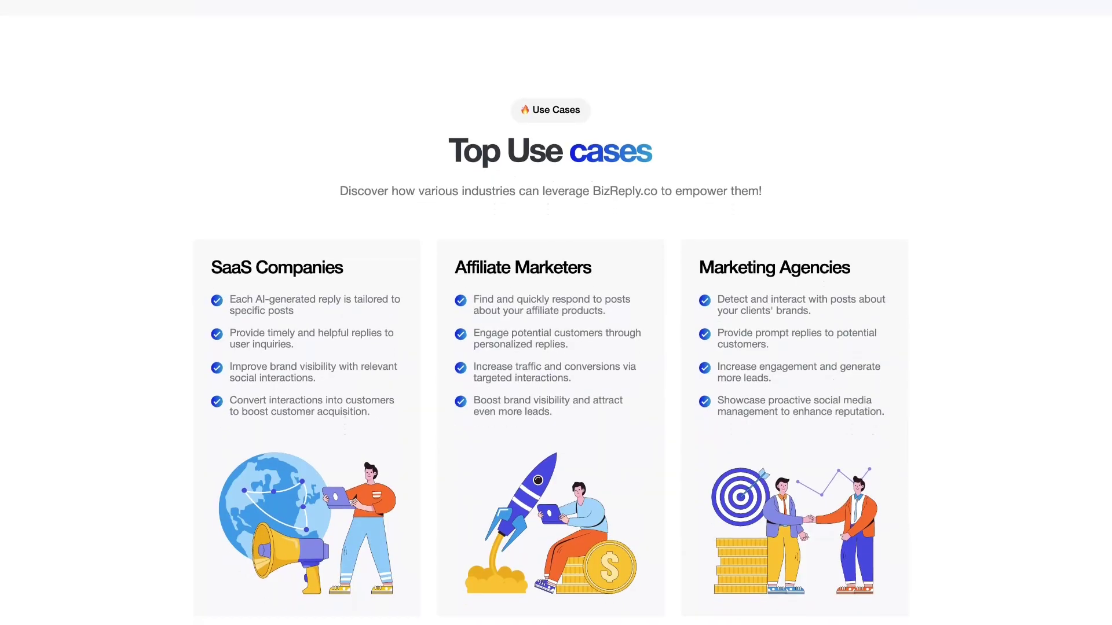
{"action": "scroll", "coordinate": [555, 312], "scroll_direction": "down", "scroll_amount": 2}
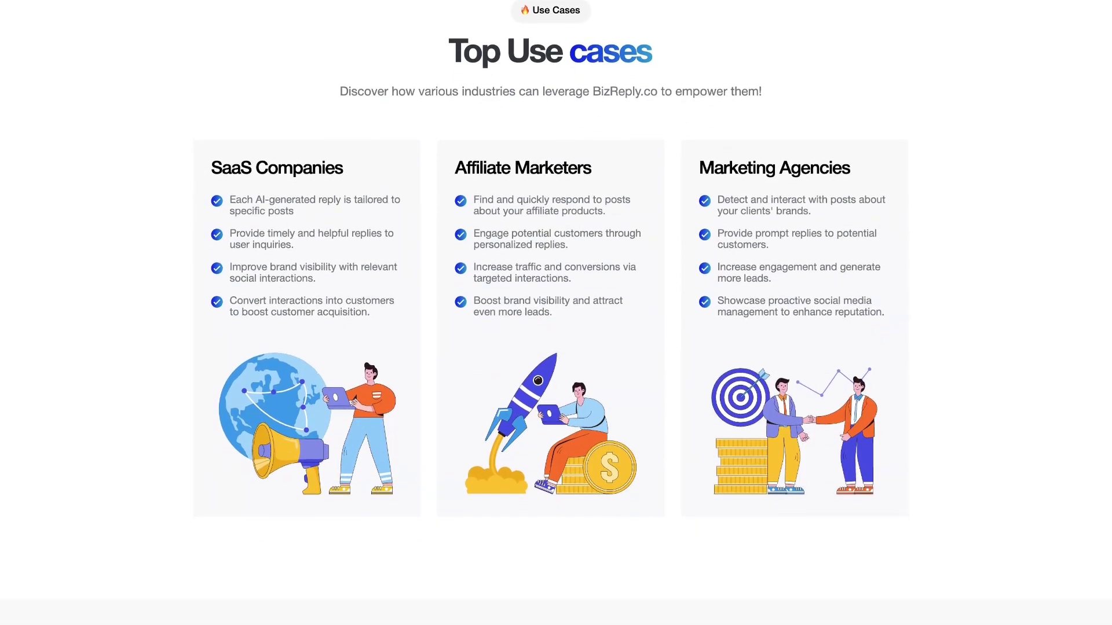
{"action": "scroll", "coordinate": [556, 312], "scroll_direction": "down", "scroll_amount": 12}
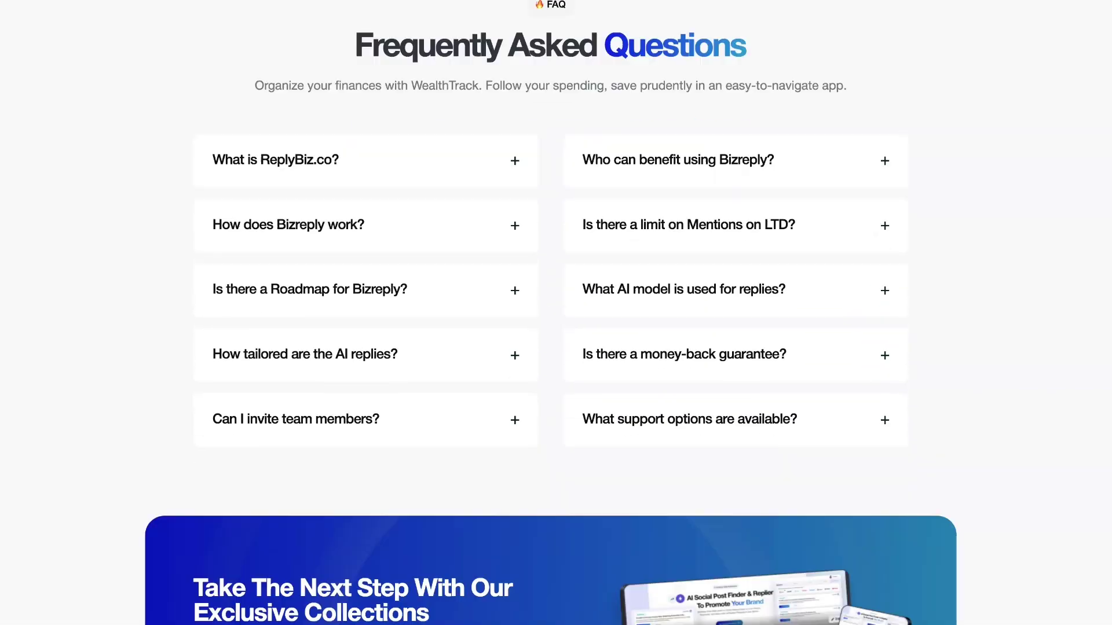
{"action": "scroll", "coordinate": [863, 345], "scroll_direction": "up", "scroll_amount": 1}
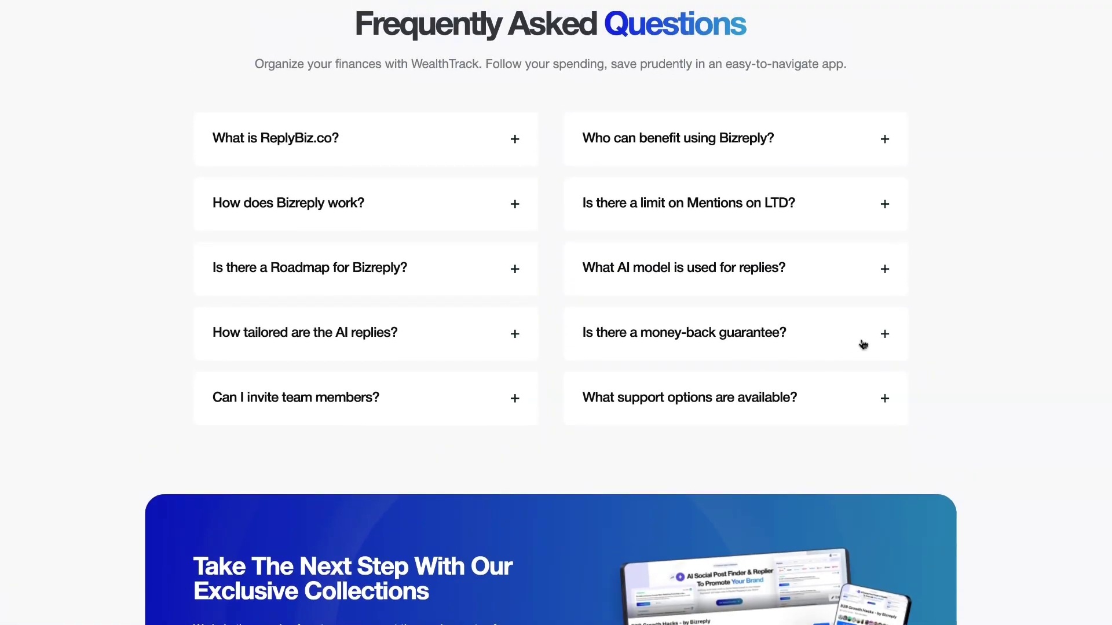
Step: Expand and collapse the money-back guarantee and 'What AI model is used for replies?' FAQ answers
{"action": "left_click", "coordinate": [862, 344]}
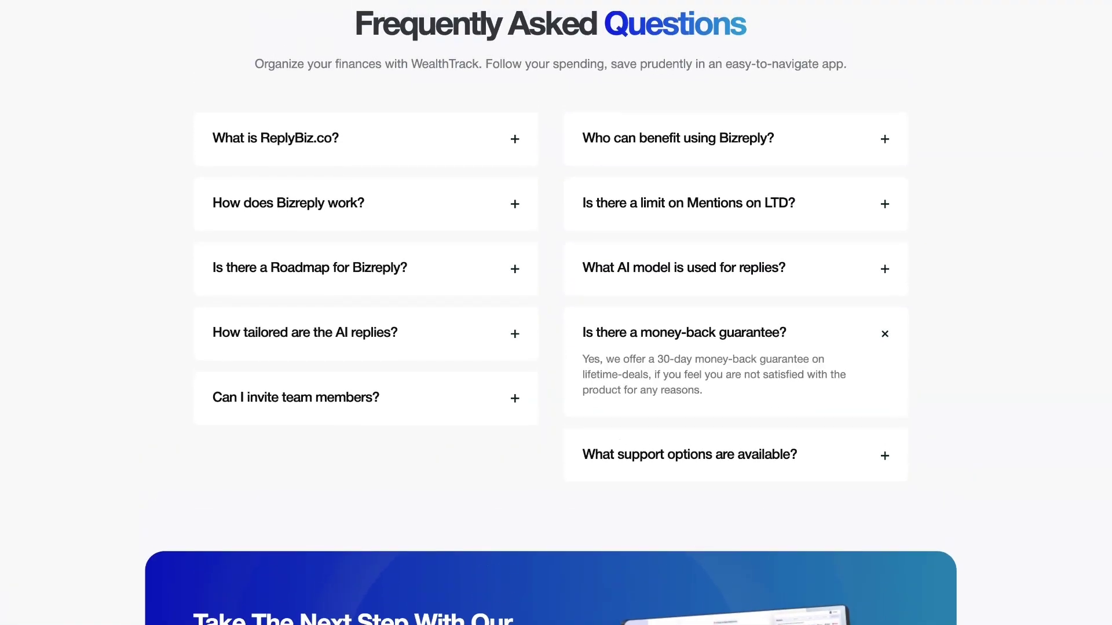
{"action": "left_click", "coordinate": [863, 342]}
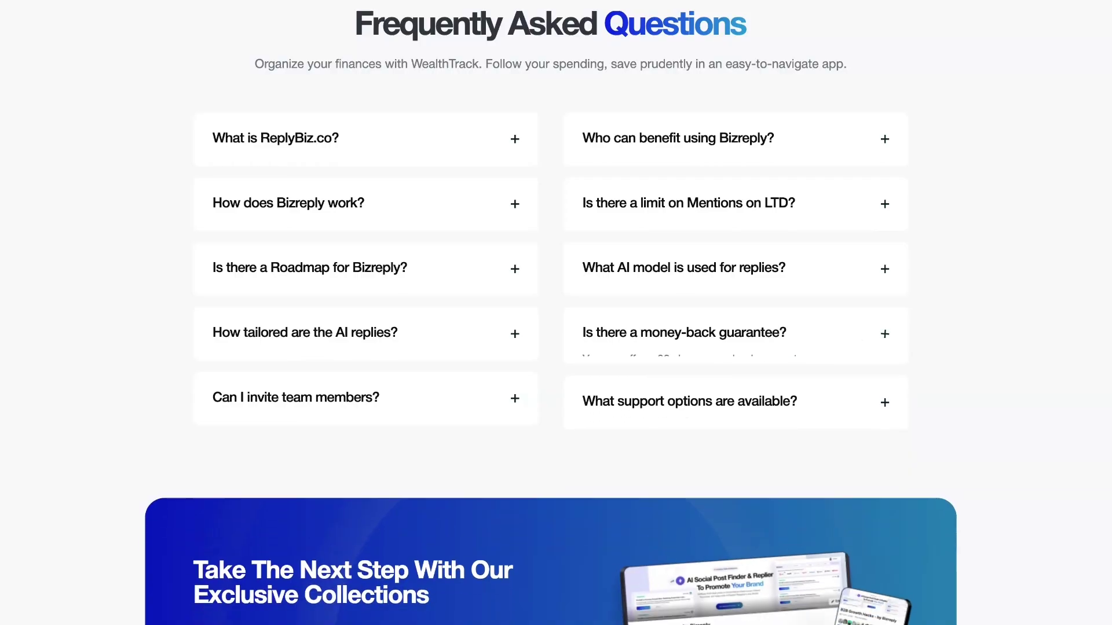
{"action": "left_click", "coordinate": [869, 290]}
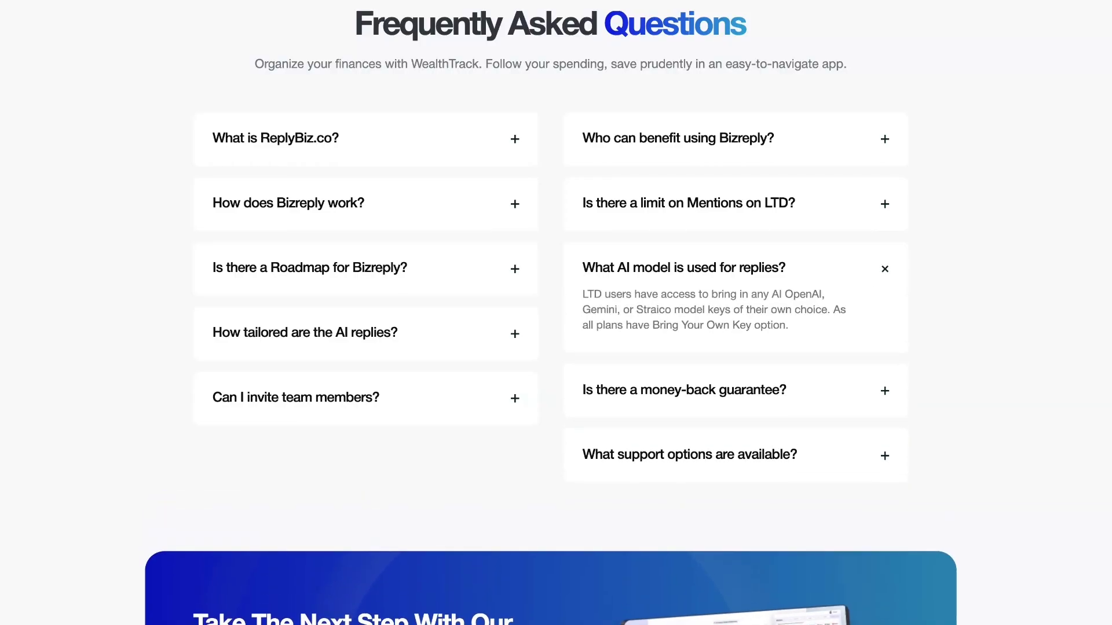
{"action": "left_click", "coordinate": [863, 294]}
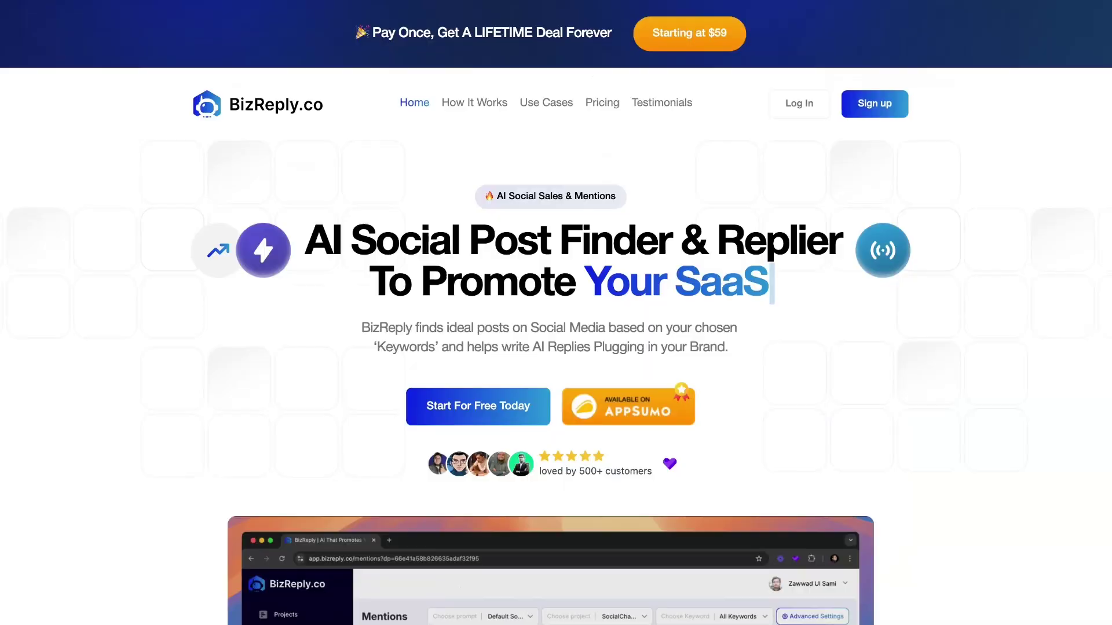
Step: Sign in to BizReply with the account email and password, resubmitting after correcting the password
{"action": "scroll", "coordinate": [960, 95], "scroll_direction": "down", "scroll_amount": 3}
{"action": "scroll", "coordinate": [960, 94], "scroll_direction": "up", "scroll_amount": 3}
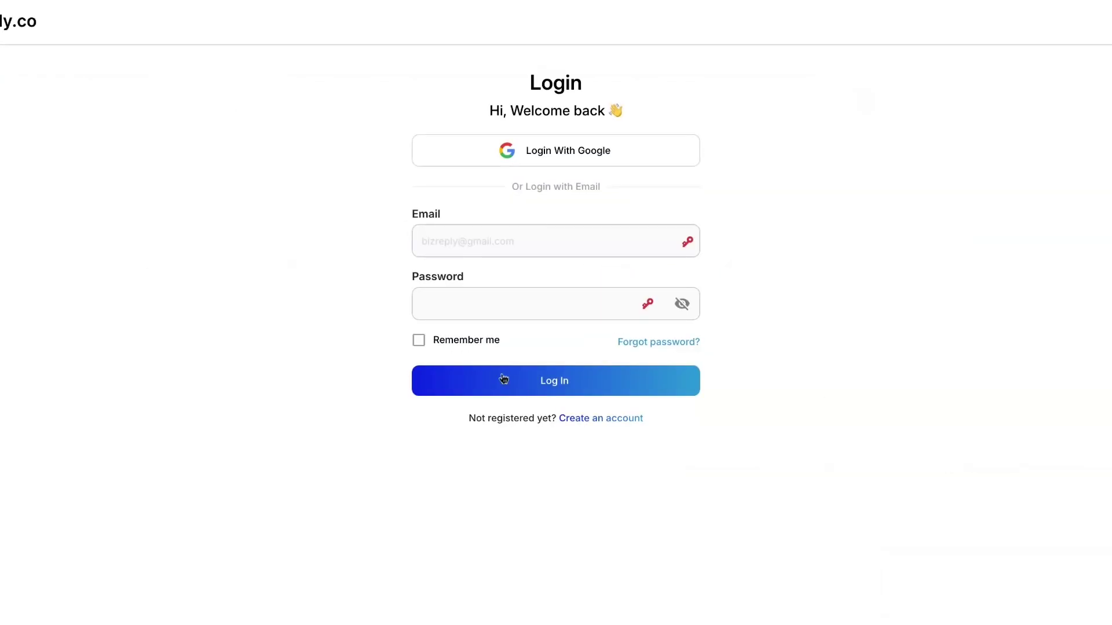
{"action": "left_click", "coordinate": [467, 306]}
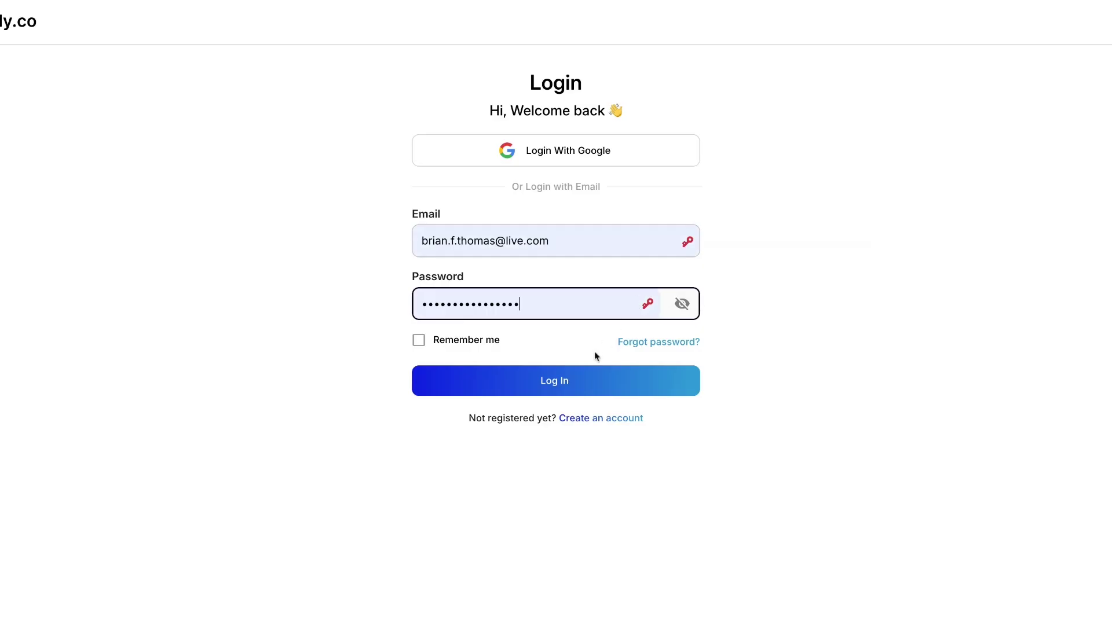
{"action": "left_click", "coordinate": [582, 380]}
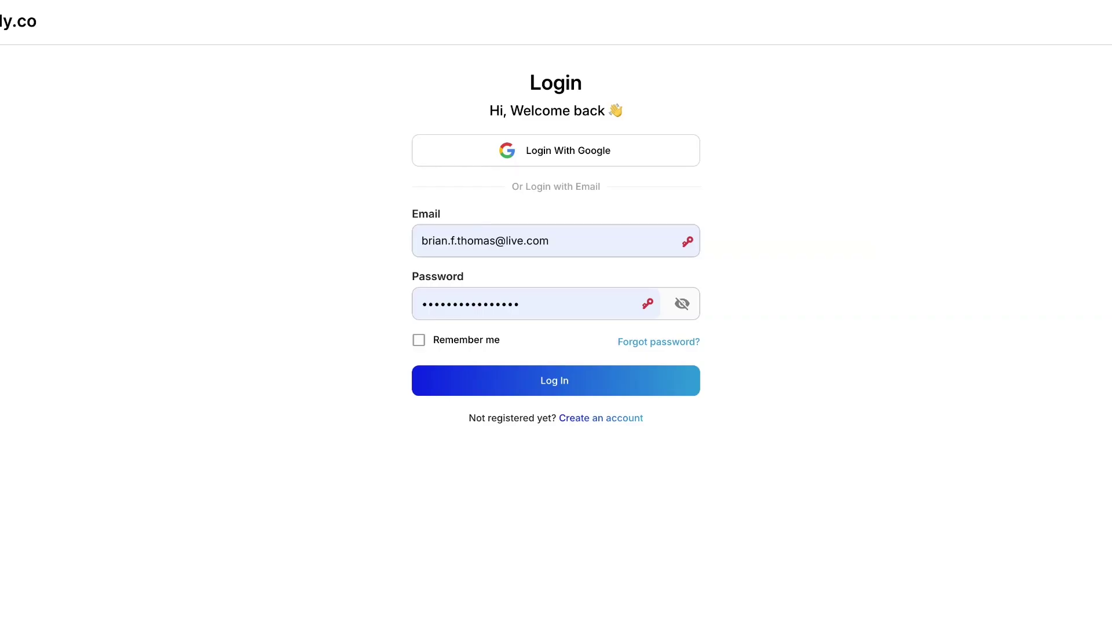
{"action": "key", "text": "Return"}
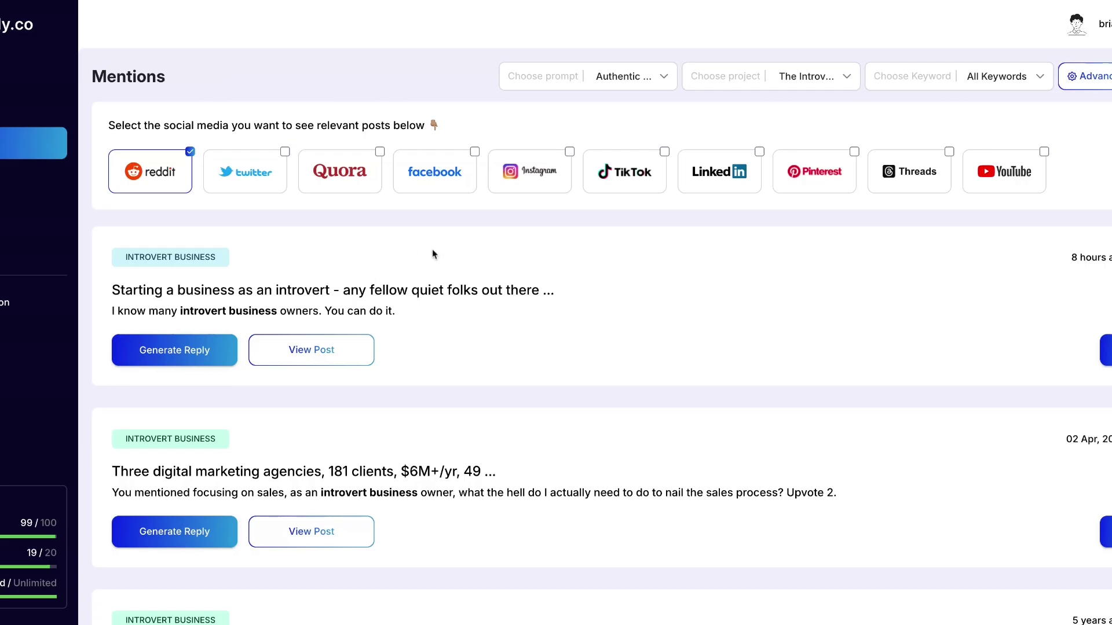
{"action": "scroll", "coordinate": [428, 258], "scroll_direction": "down", "scroll_amount": 1}
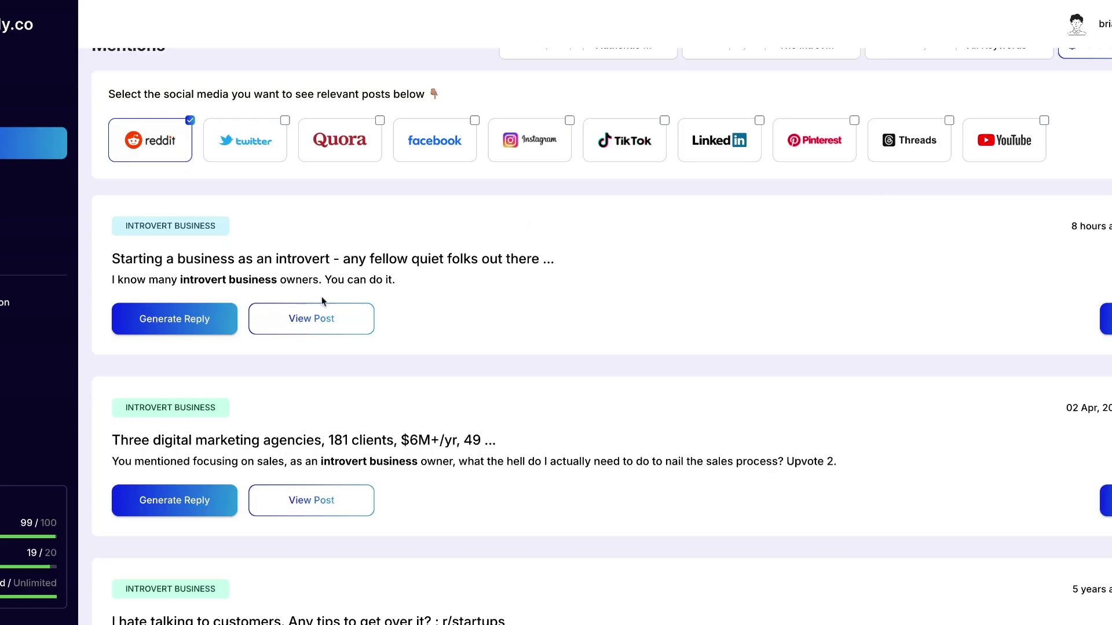
{"action": "scroll", "coordinate": [321, 299], "scroll_direction": "down", "scroll_amount": 2}
{"action": "scroll", "coordinate": [941, 289], "scroll_direction": "down", "scroll_amount": 2}
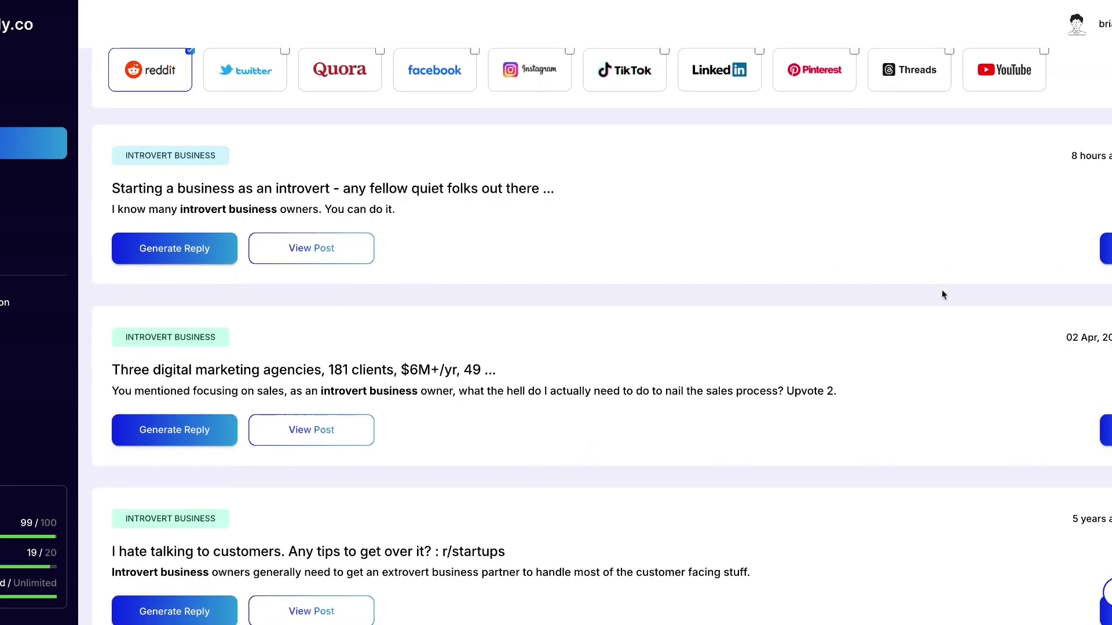
{"action": "scroll", "coordinate": [995, 366], "scroll_direction": "down", "scroll_amount": 12}
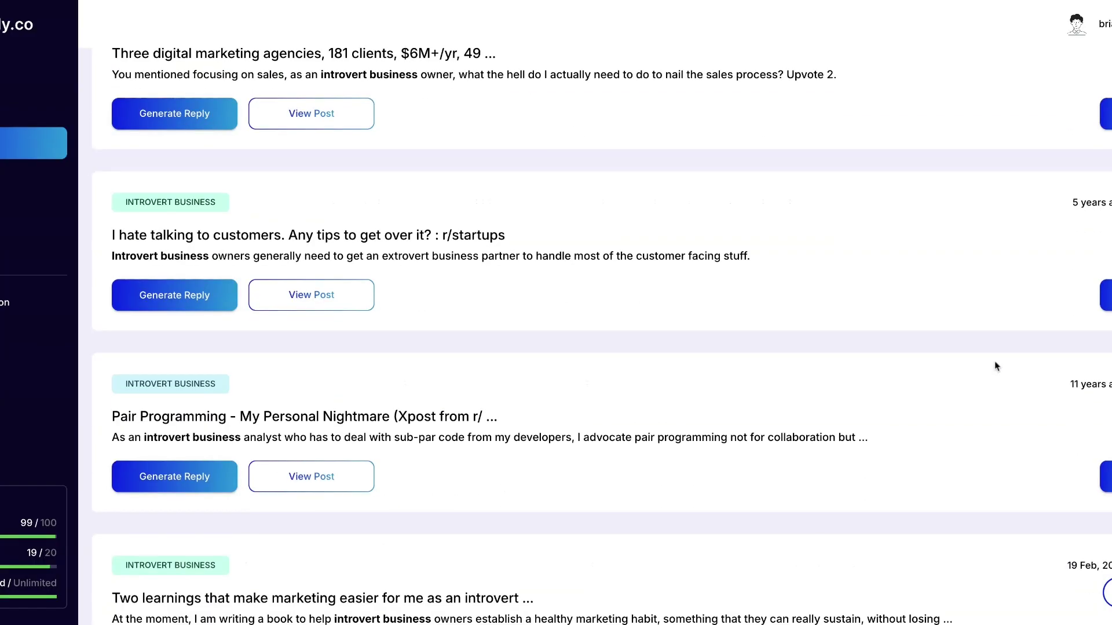
{"action": "scroll", "coordinate": [995, 366], "scroll_direction": "down", "scroll_amount": 2}
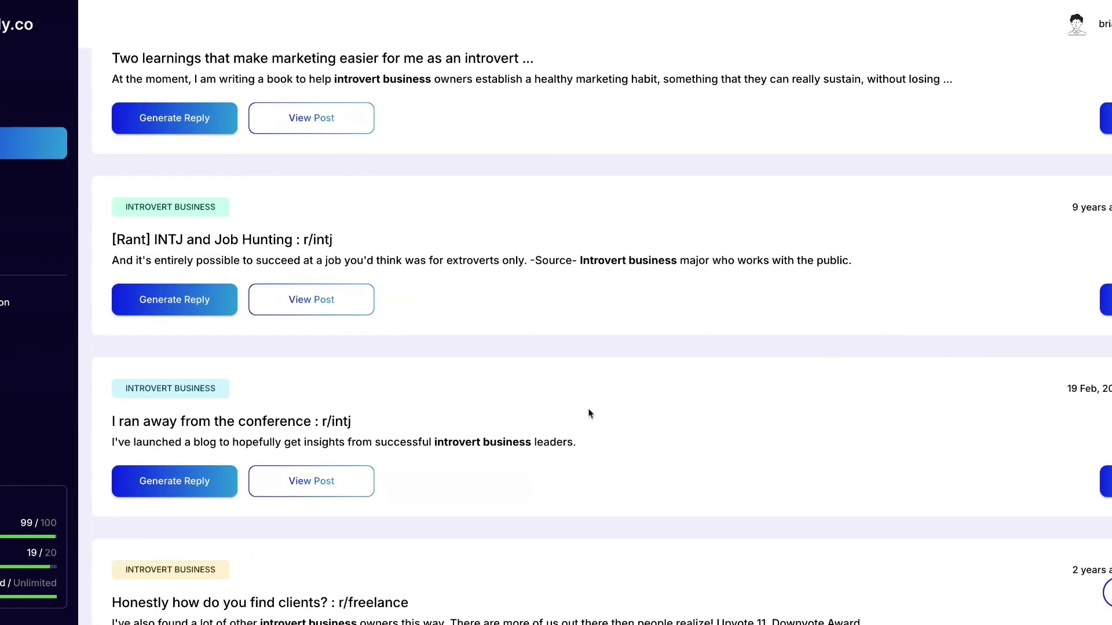
{"action": "scroll", "coordinate": [298, 490], "scroll_direction": "down", "scroll_amount": 2}
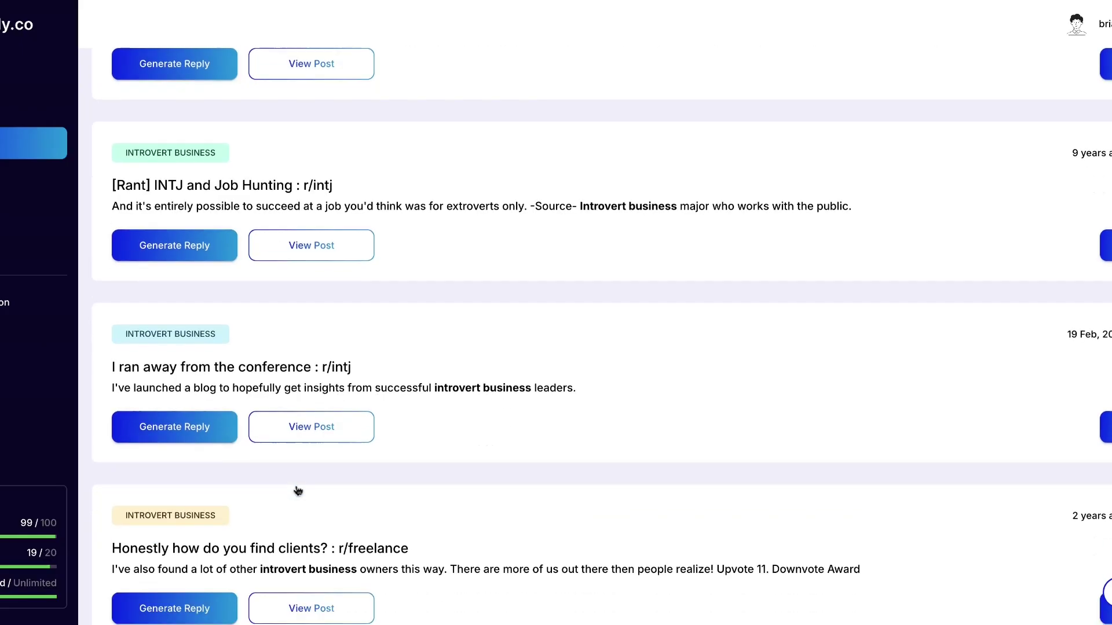
{"action": "scroll", "coordinate": [298, 490], "scroll_direction": "up", "scroll_amount": 13}
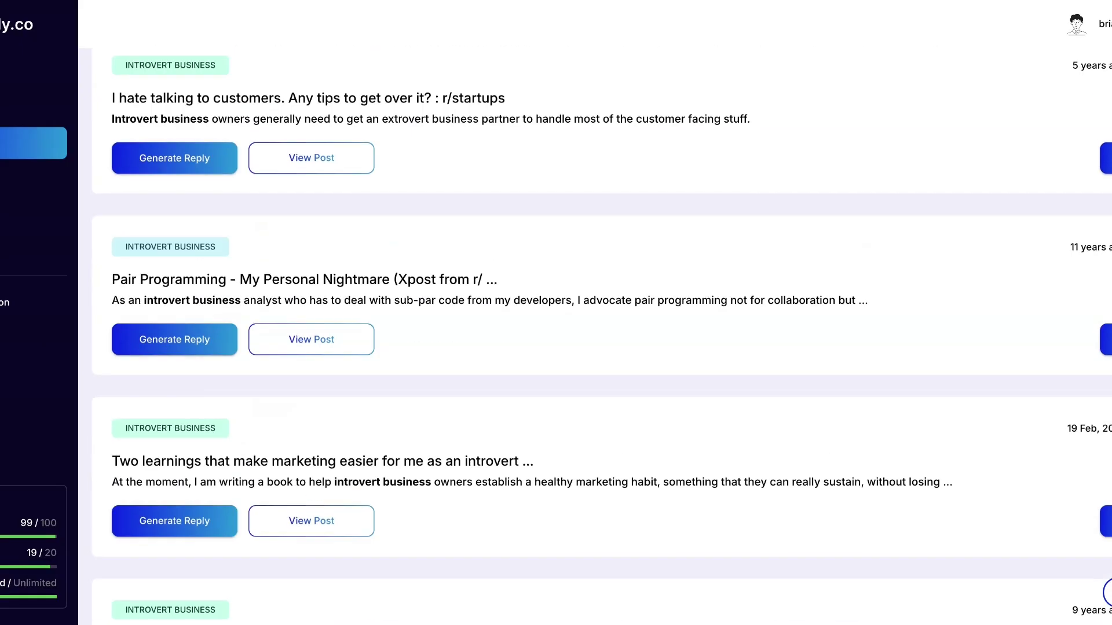
{"action": "scroll", "coordinate": [303, 406], "scroll_direction": "up", "scroll_amount": 5}
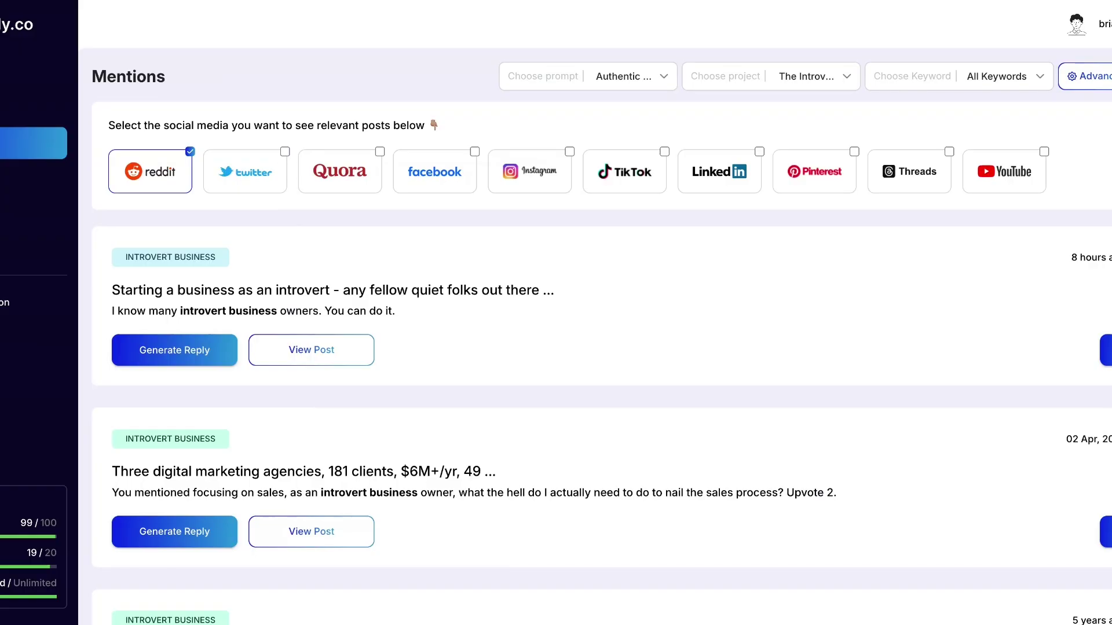
Step: Filter the Mentions feed to Twitter, then Quora, then Facebook posts
{"action": "left_click", "coordinate": [245, 172]}
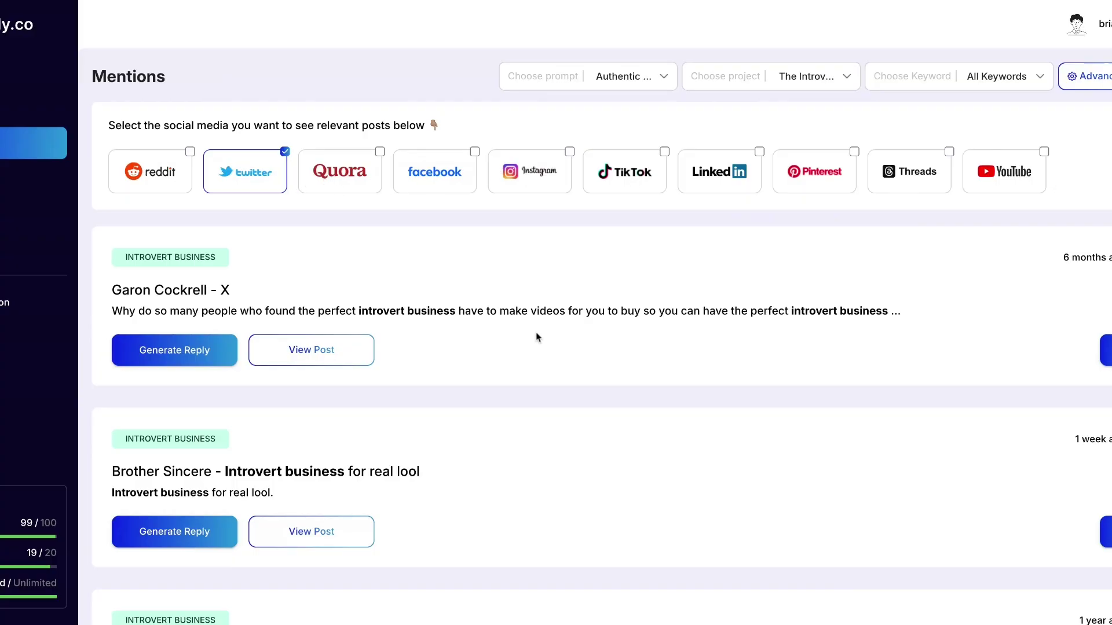
{"action": "scroll", "coordinate": [536, 332], "scroll_direction": "down", "scroll_amount": 2}
{"action": "scroll", "coordinate": [323, 184], "scroll_direction": "up", "scroll_amount": 1}
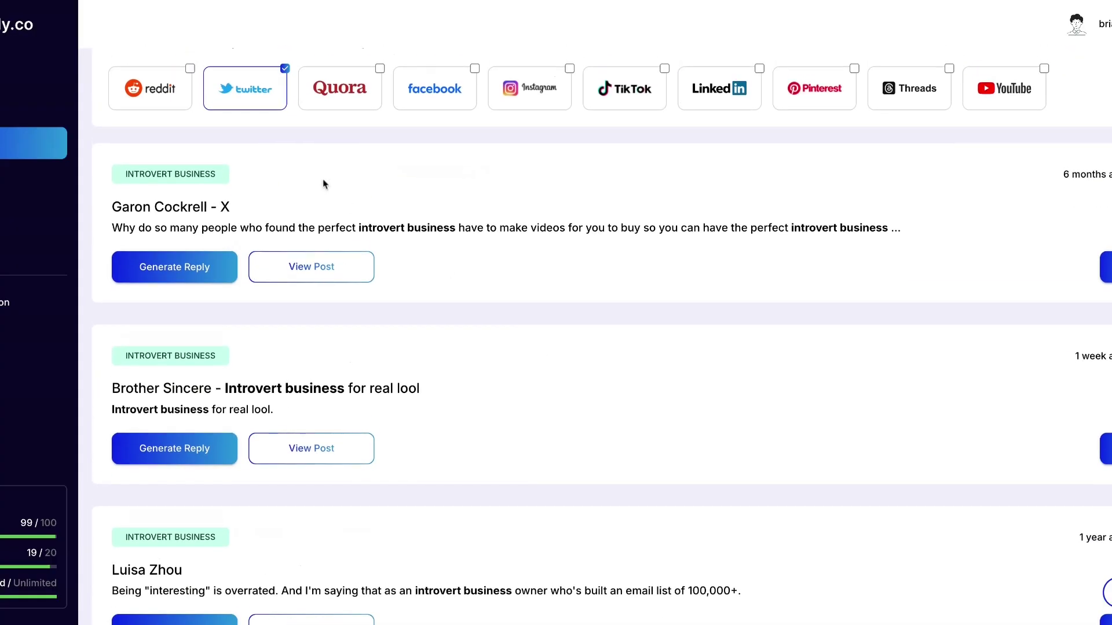
{"action": "left_click", "coordinate": [360, 94]}
{"action": "scroll", "coordinate": [490, 171], "scroll_direction": "up", "scroll_amount": 1}
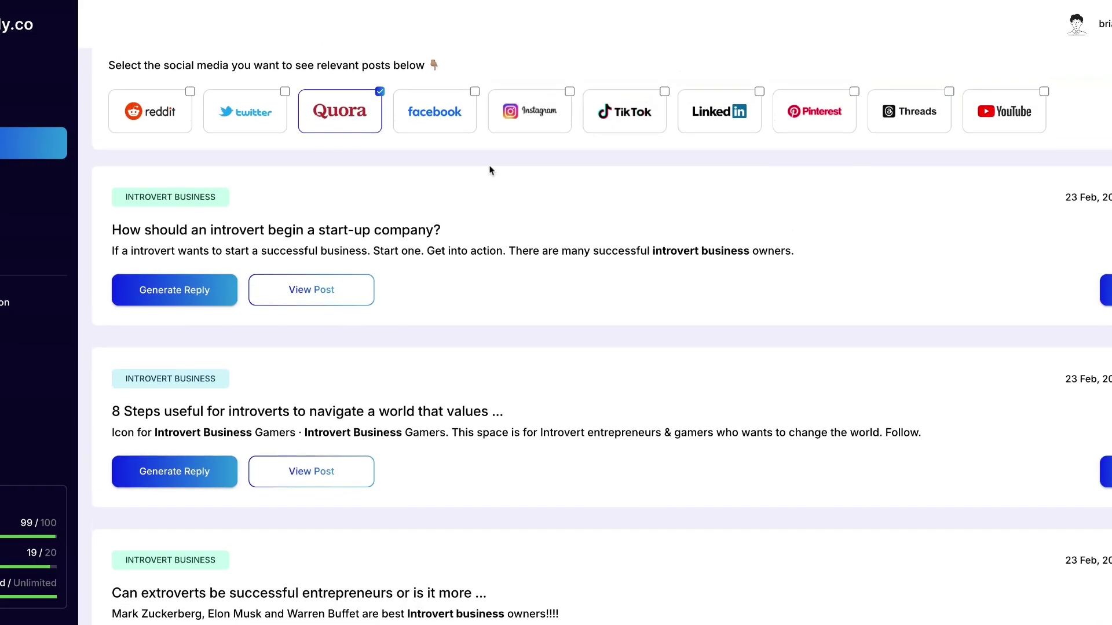
{"action": "left_click", "coordinate": [456, 119]}
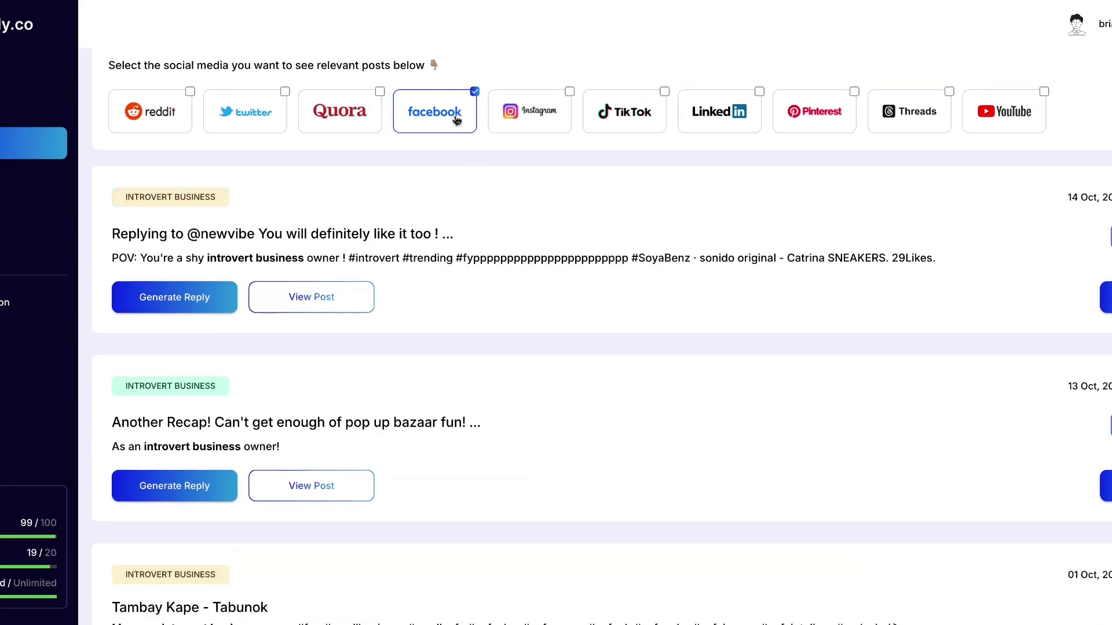
Step: Cycle the feed through Instagram, TikTok, LinkedIn, Pinterest and Threads, ending on YouTube videos
{"action": "left_click", "coordinate": [513, 126]}
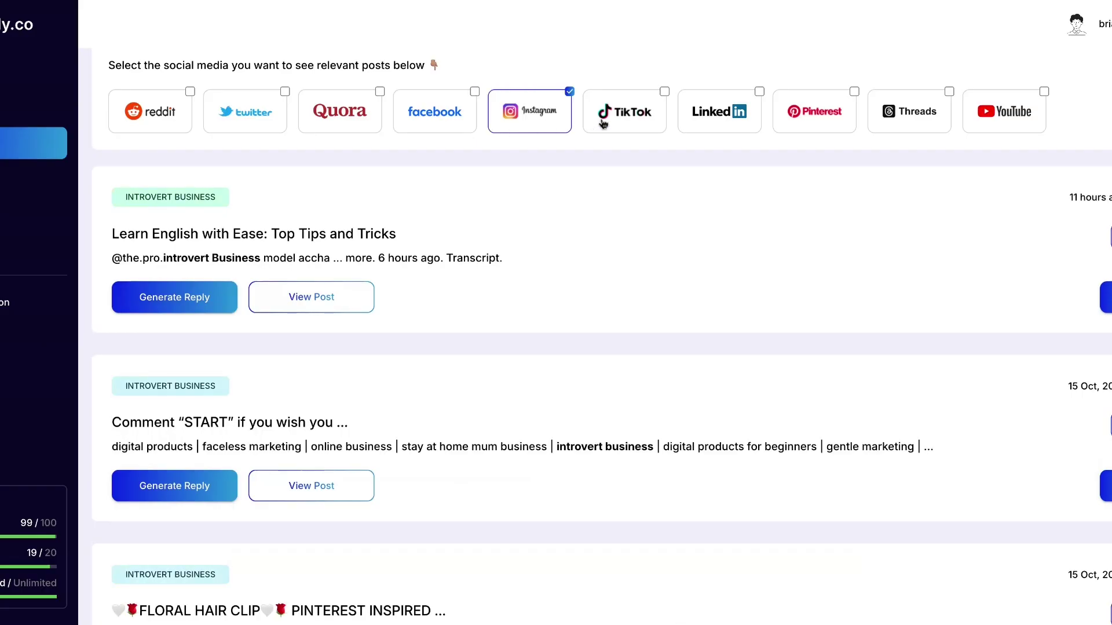
{"action": "left_click", "coordinate": [624, 126]}
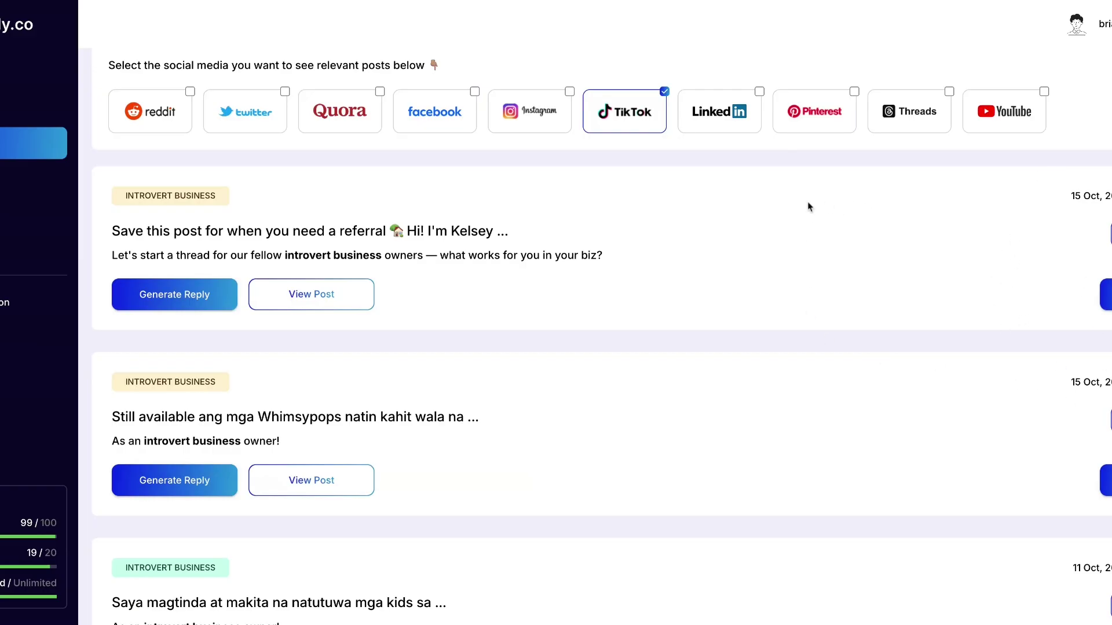
{"action": "left_click", "coordinate": [708, 128]}
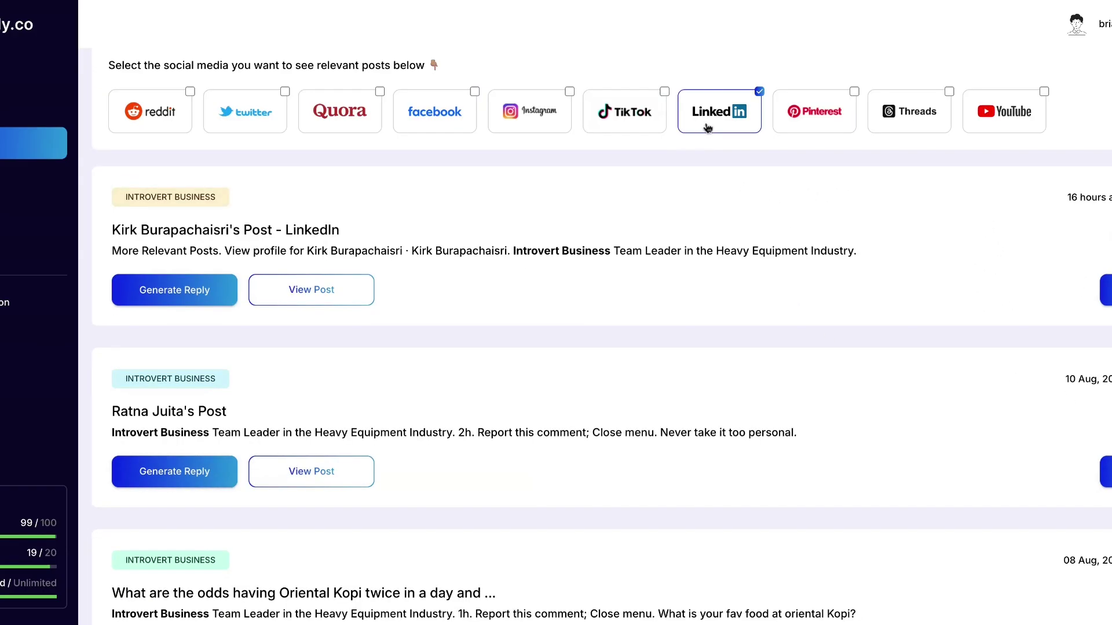
{"action": "left_click", "coordinate": [832, 123]}
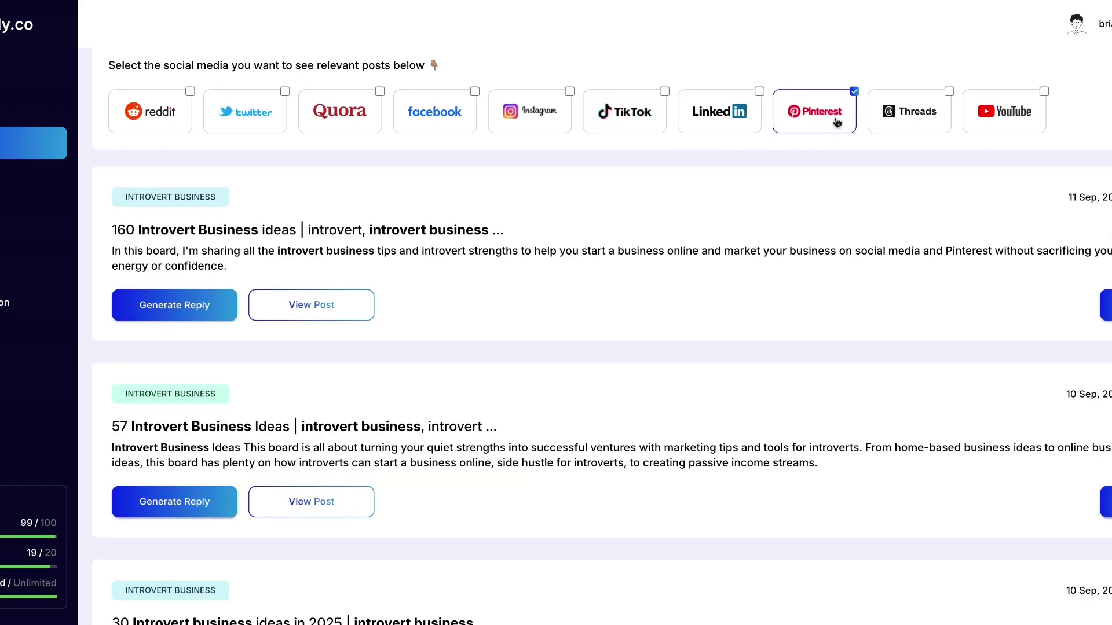
{"action": "left_click", "coordinate": [927, 114]}
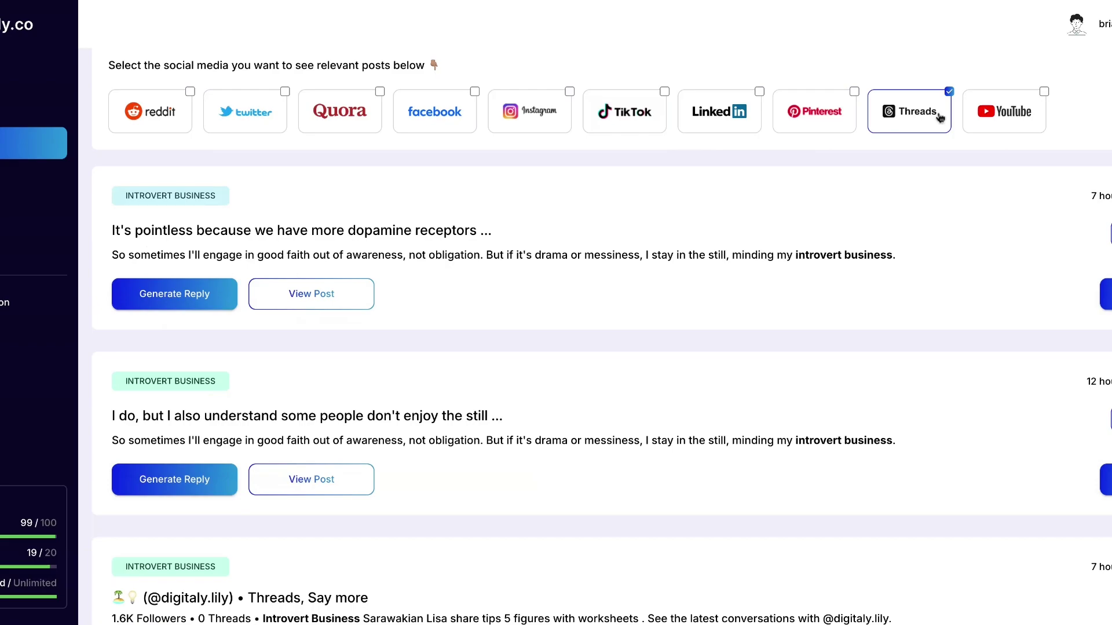
{"action": "left_click", "coordinate": [1003, 124]}
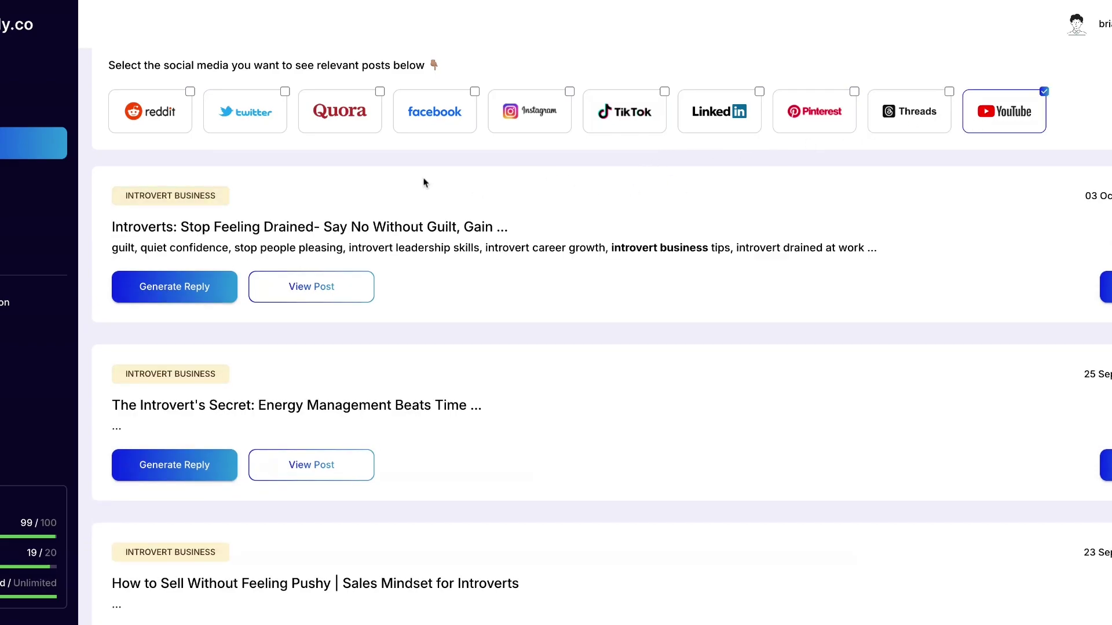
{"action": "scroll", "coordinate": [425, 185], "scroll_direction": "up", "scroll_amount": 2}
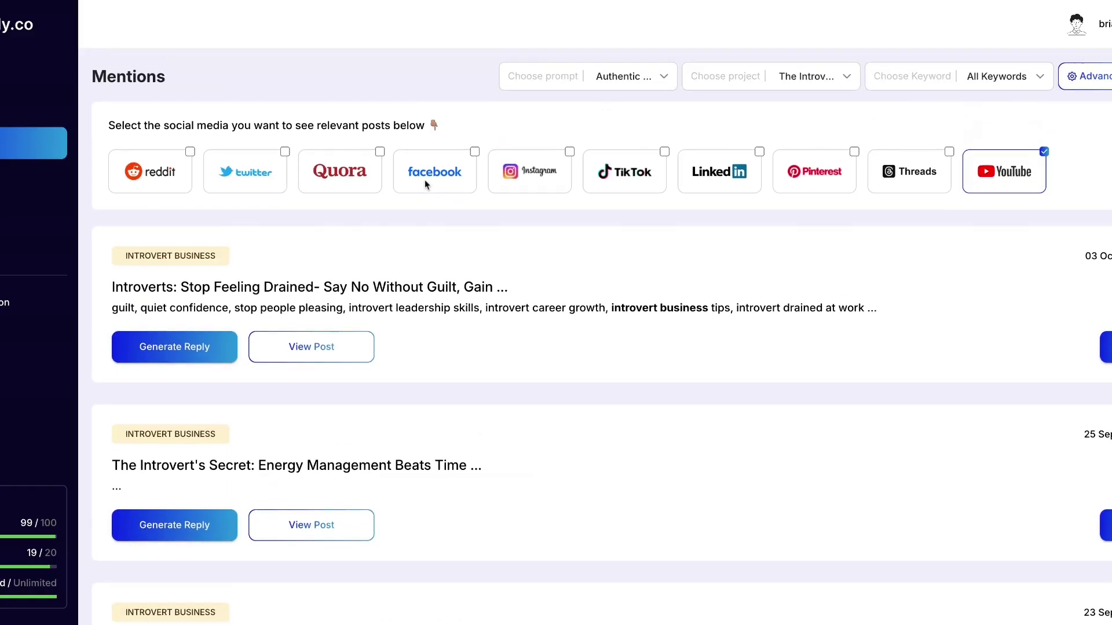
Step: Check the Choose prompt, project and keyword dropdowns, then open The Introverted Marketer's Advanced Settings
{"action": "left_click", "coordinate": [664, 80]}
{"action": "left_click", "coordinate": [848, 81]}
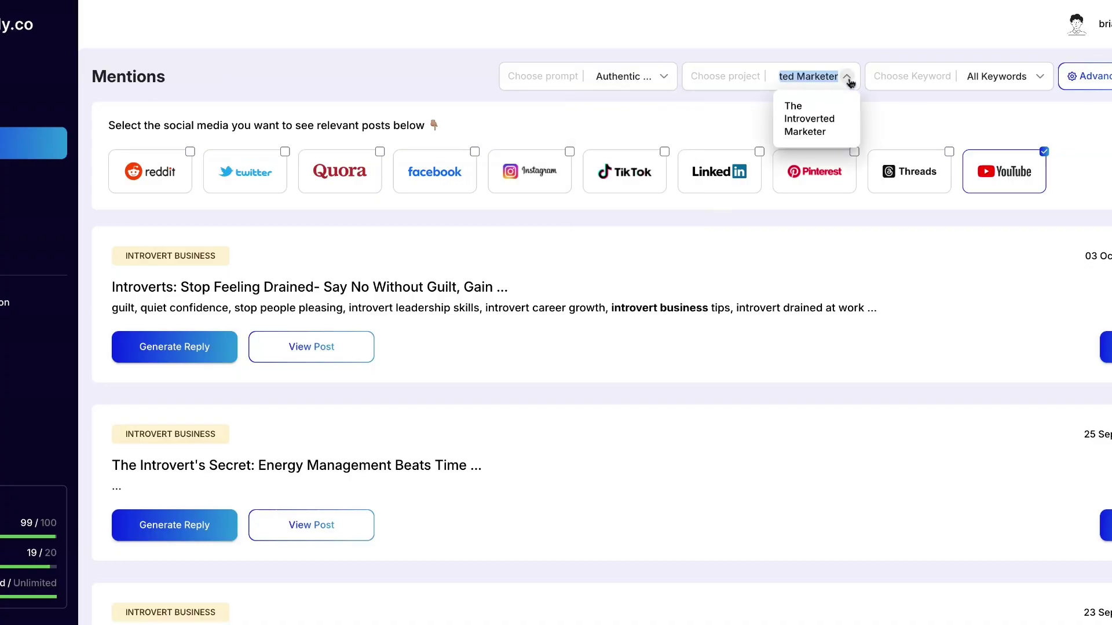
{"action": "left_click", "coordinate": [1032, 78]}
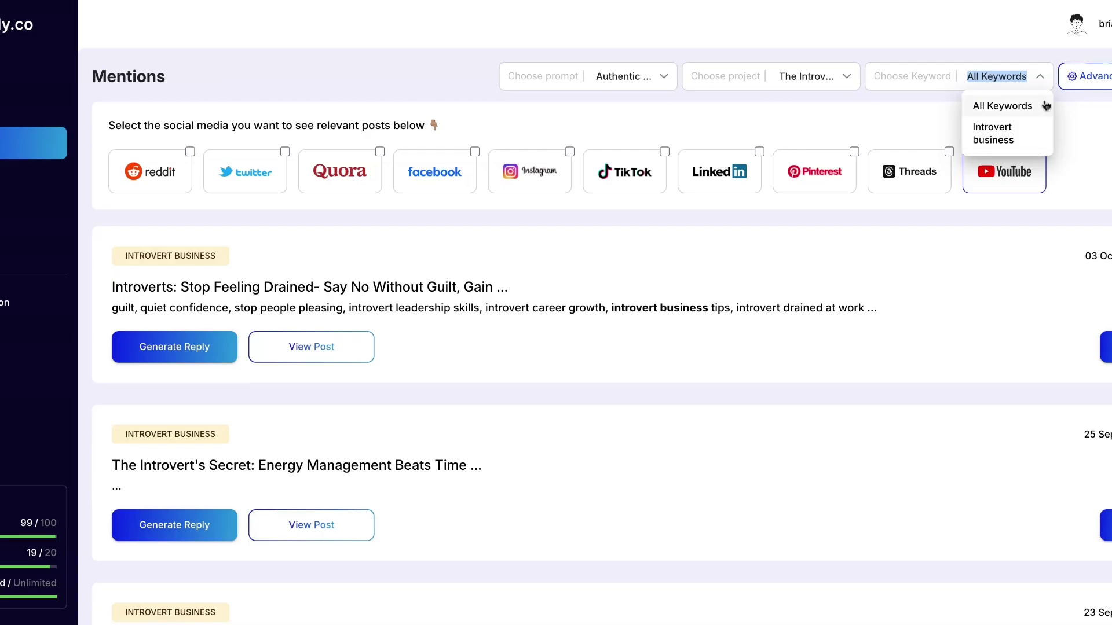
{"action": "left_click", "coordinate": [1103, 85]}
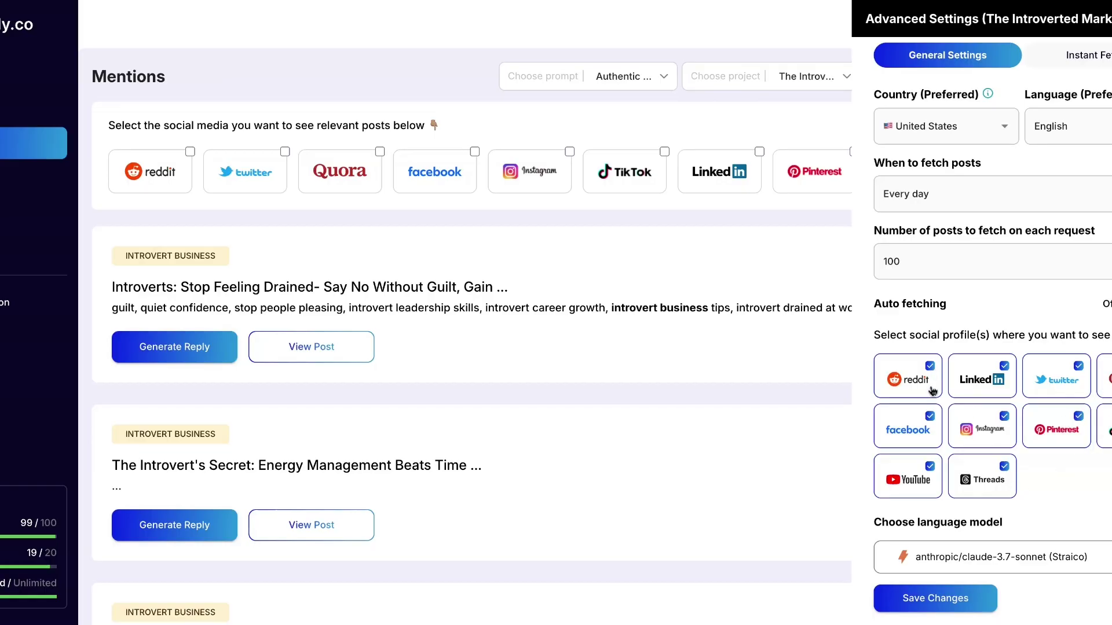
Step: Browse the full AI model list, where anthropic/claude-3.7-sonnet (Straico) is selected
{"action": "scroll", "coordinate": [1010, 460], "scroll_direction": "down", "scroll_amount": 2}
{"action": "scroll", "coordinate": [1026, 460], "scroll_direction": "up", "scroll_amount": 2}
{"action": "left_click", "coordinate": [1100, 557]}
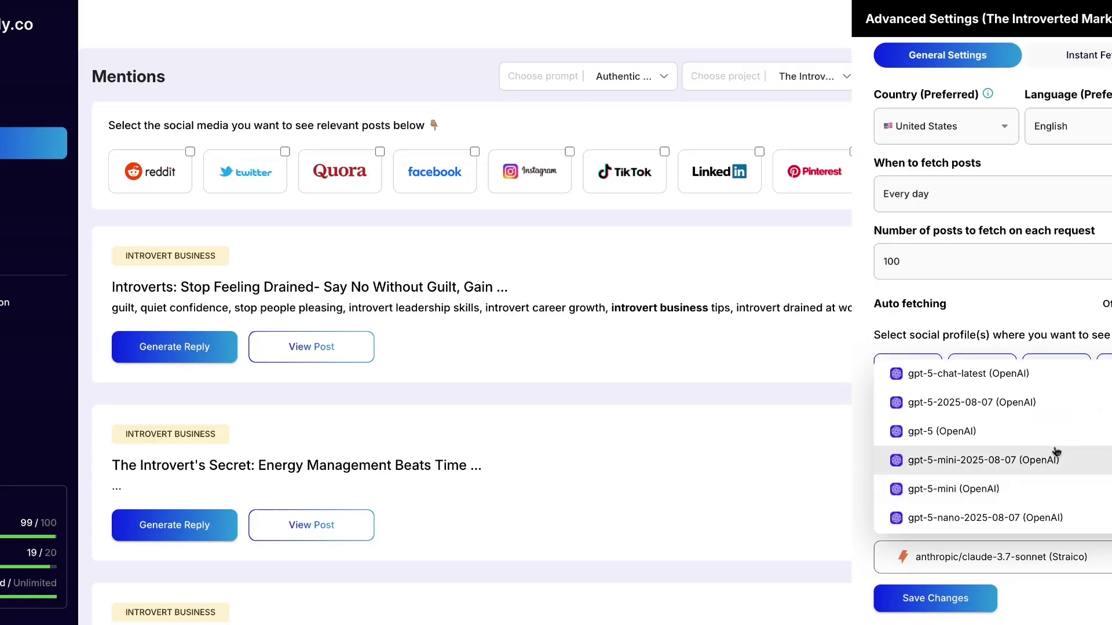
{"action": "scroll", "coordinate": [1055, 452], "scroll_direction": "down", "scroll_amount": 3}
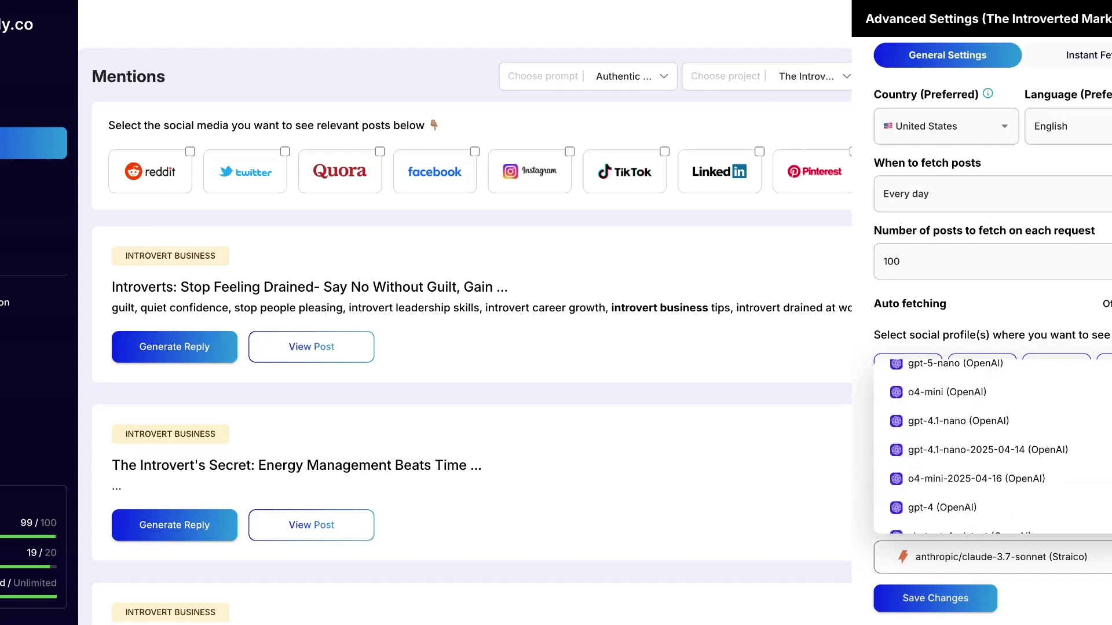
{"action": "scroll", "coordinate": [992, 446], "scroll_direction": "down", "scroll_amount": 10}
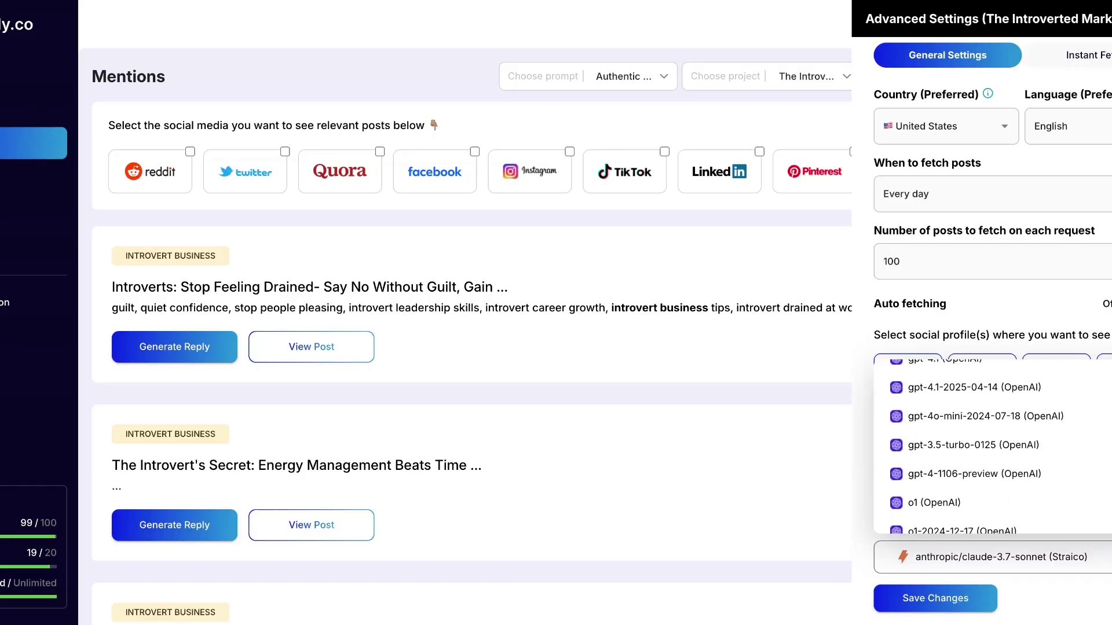
{"action": "scroll", "coordinate": [993, 446], "scroll_direction": "down", "scroll_amount": 8}
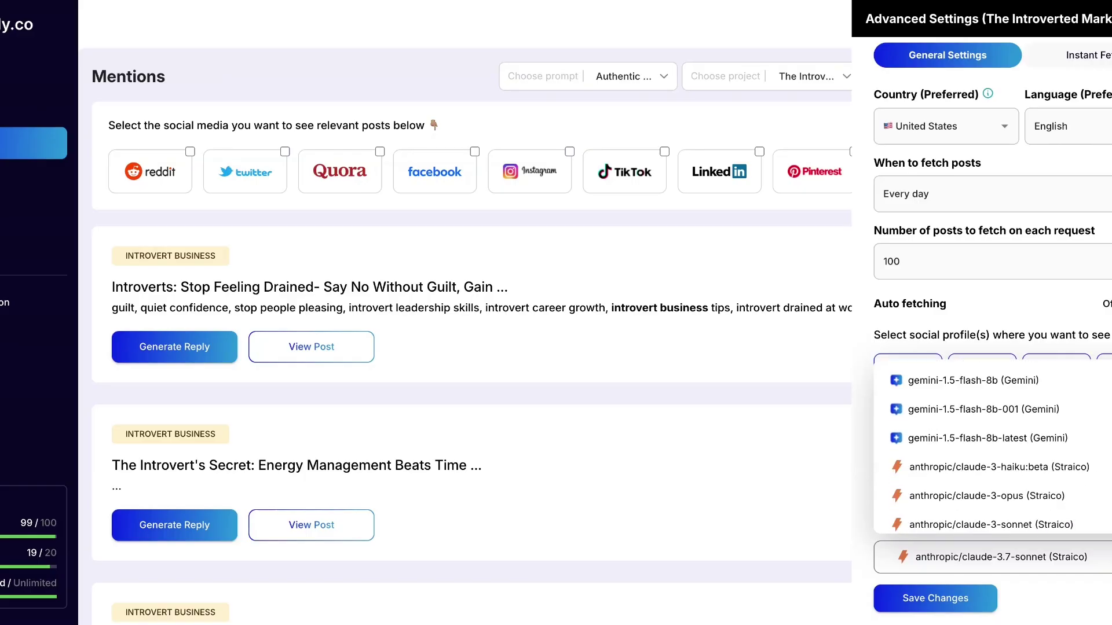
{"action": "scroll", "coordinate": [992, 446], "scroll_direction": "down", "scroll_amount": 10}
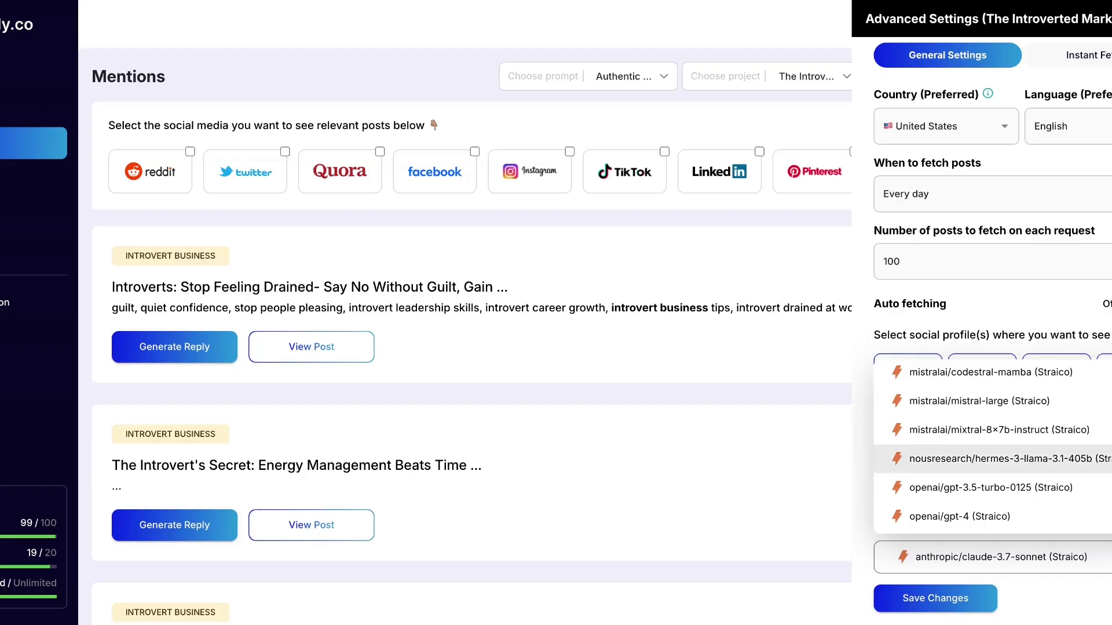
{"action": "scroll", "coordinate": [993, 446], "scroll_direction": "down", "scroll_amount": 12}
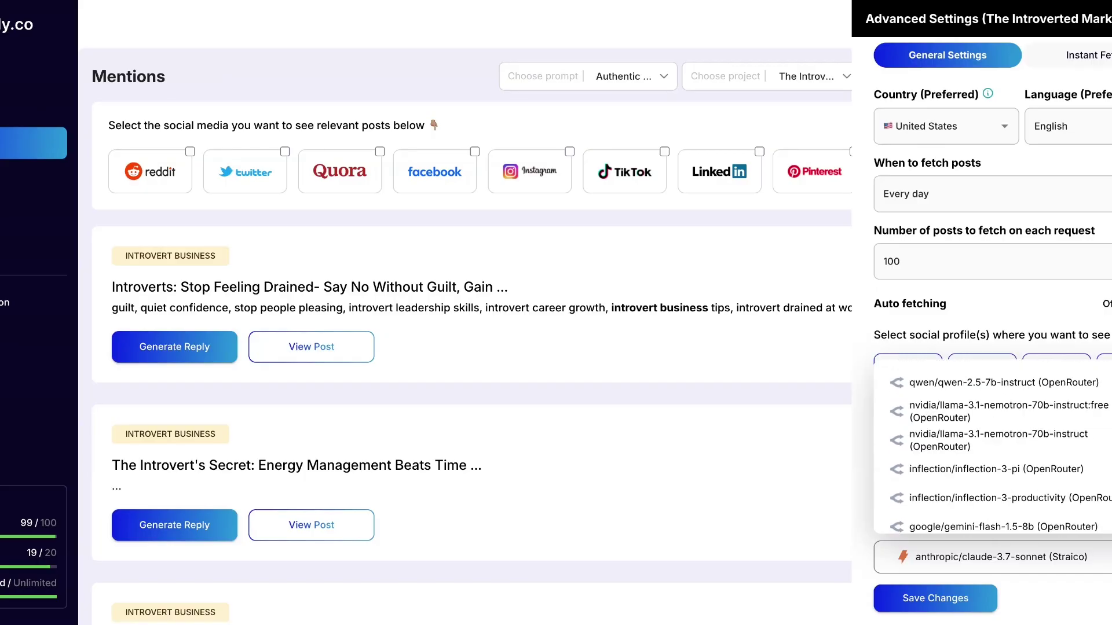
{"action": "scroll", "coordinate": [992, 446], "scroll_direction": "down", "scroll_amount": 15}
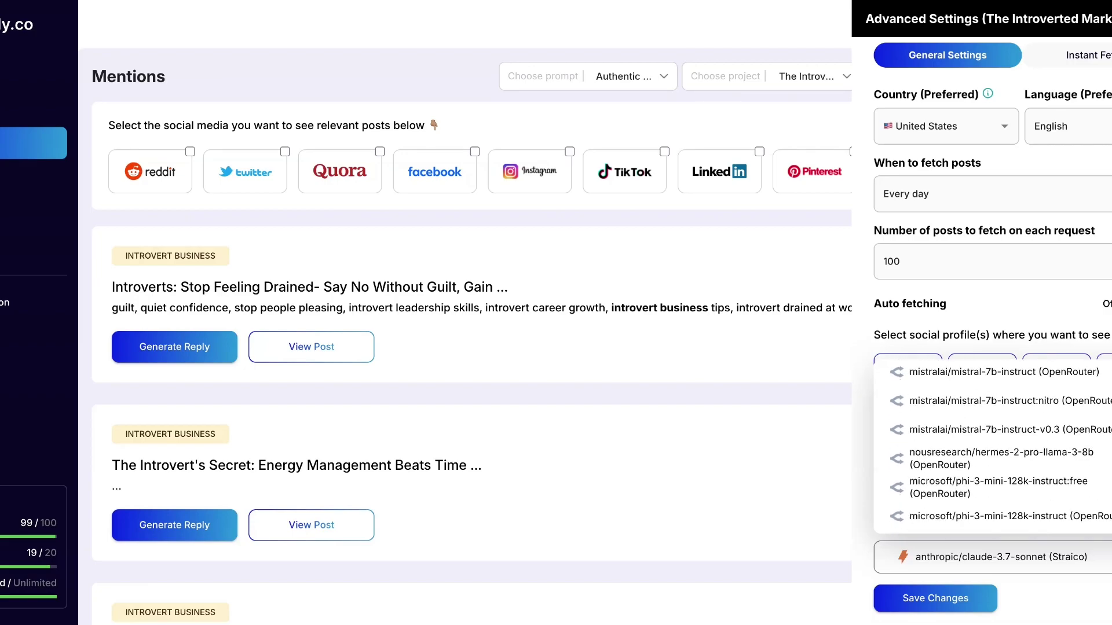
{"action": "scroll", "coordinate": [992, 446], "scroll_direction": "down", "scroll_amount": 15}
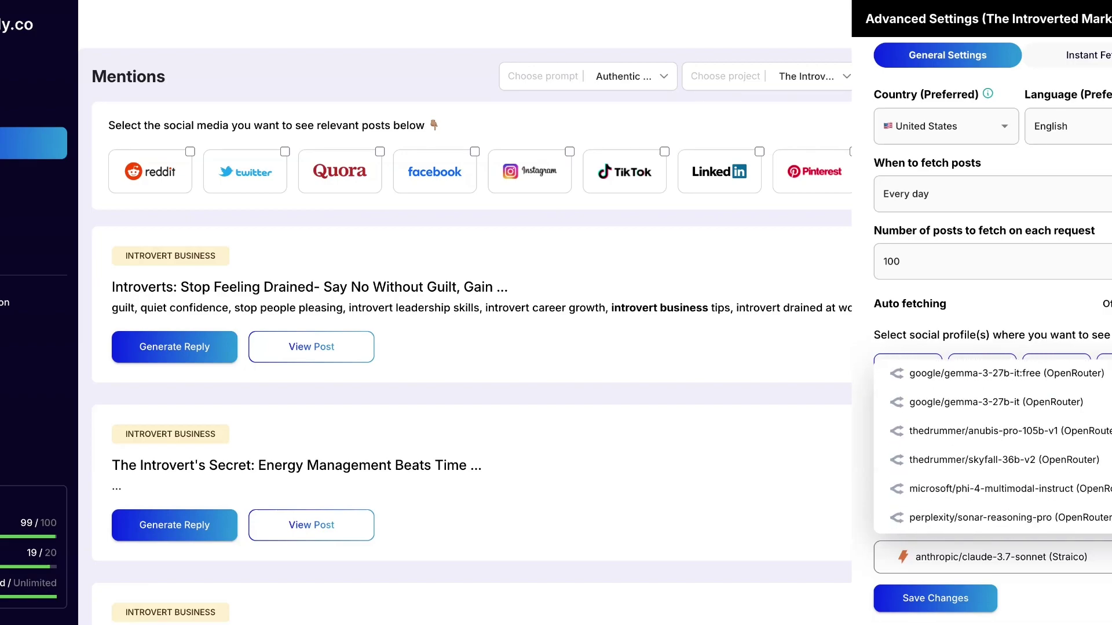
{"action": "scroll", "coordinate": [993, 446], "scroll_direction": "down", "scroll_amount": 5}
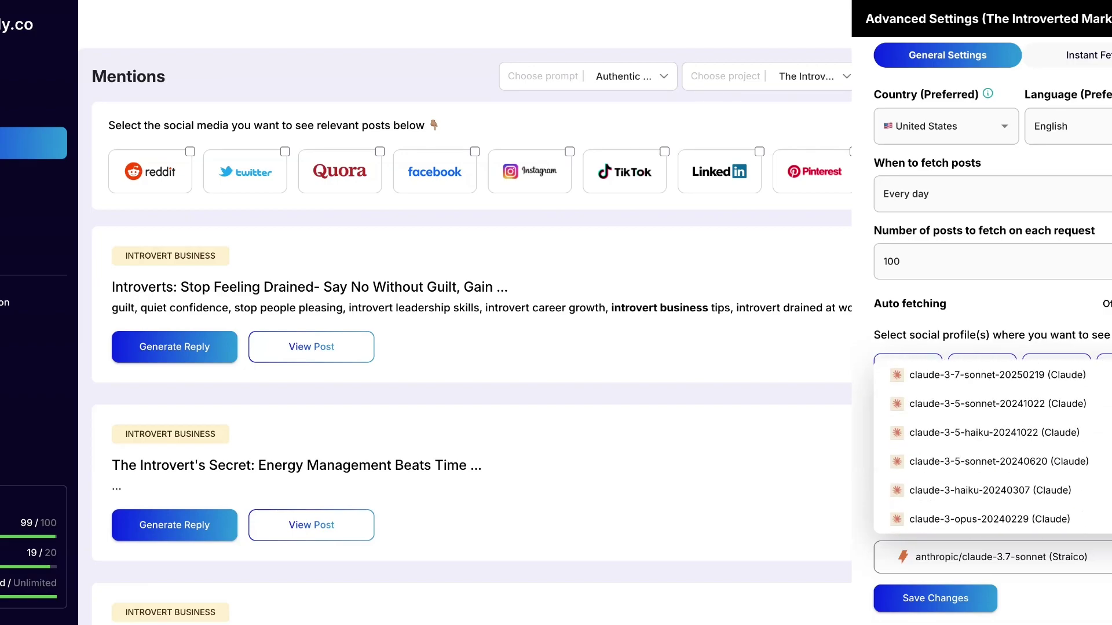
{"action": "scroll", "coordinate": [993, 446], "scroll_direction": "down", "scroll_amount": 20}
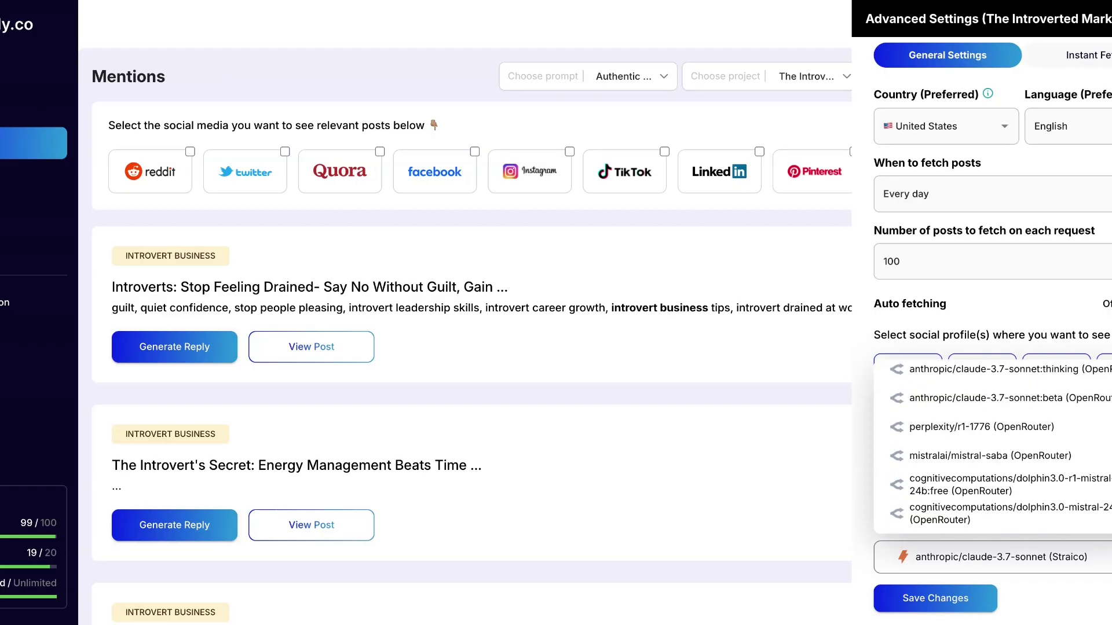
{"action": "scroll", "coordinate": [993, 446], "scroll_direction": "down", "scroll_amount": 20}
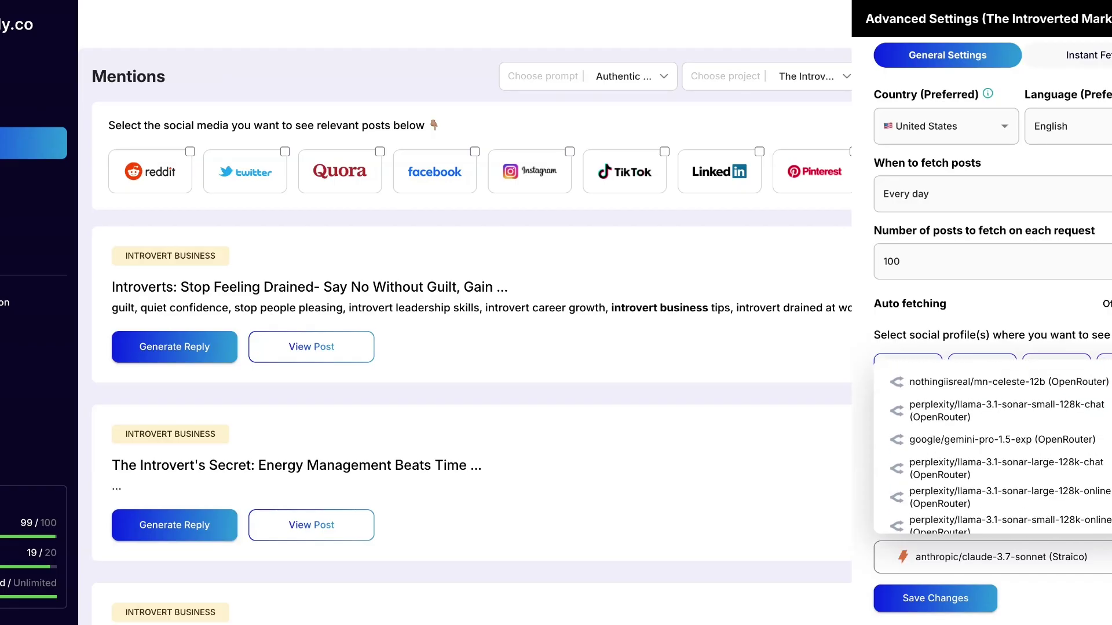
{"action": "scroll", "coordinate": [993, 446], "scroll_direction": "down", "scroll_amount": 20}
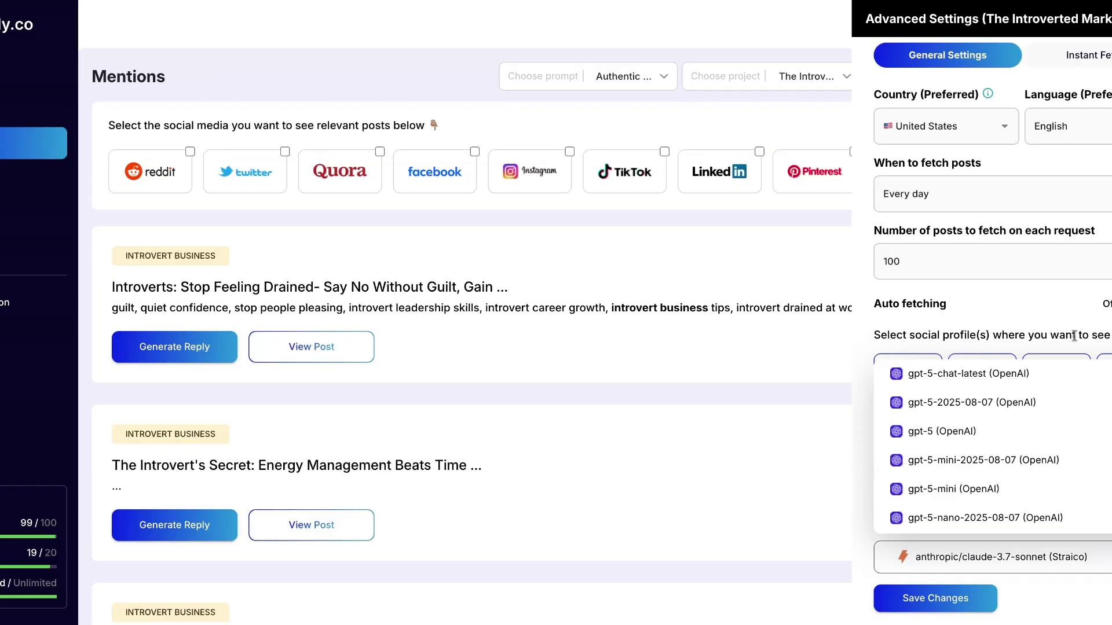
Step: Close Advanced Settings, generate a reply for the 'Introverts: Stop Feeling Drained' post, and read it
{"action": "left_click", "coordinate": [1107, 19]}
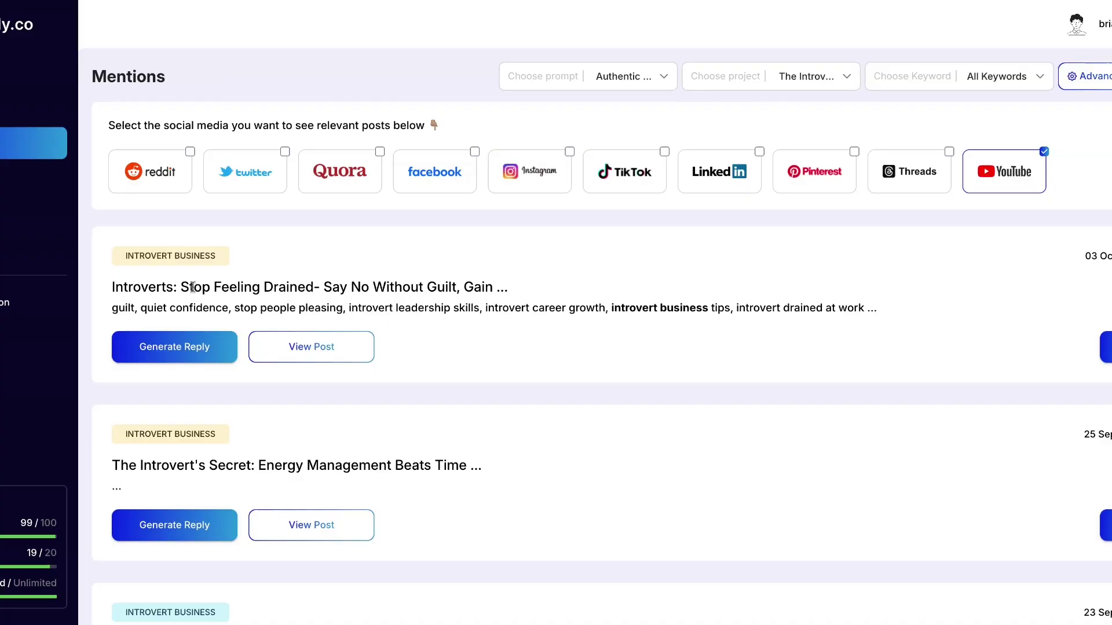
{"action": "left_click", "coordinate": [224, 360]}
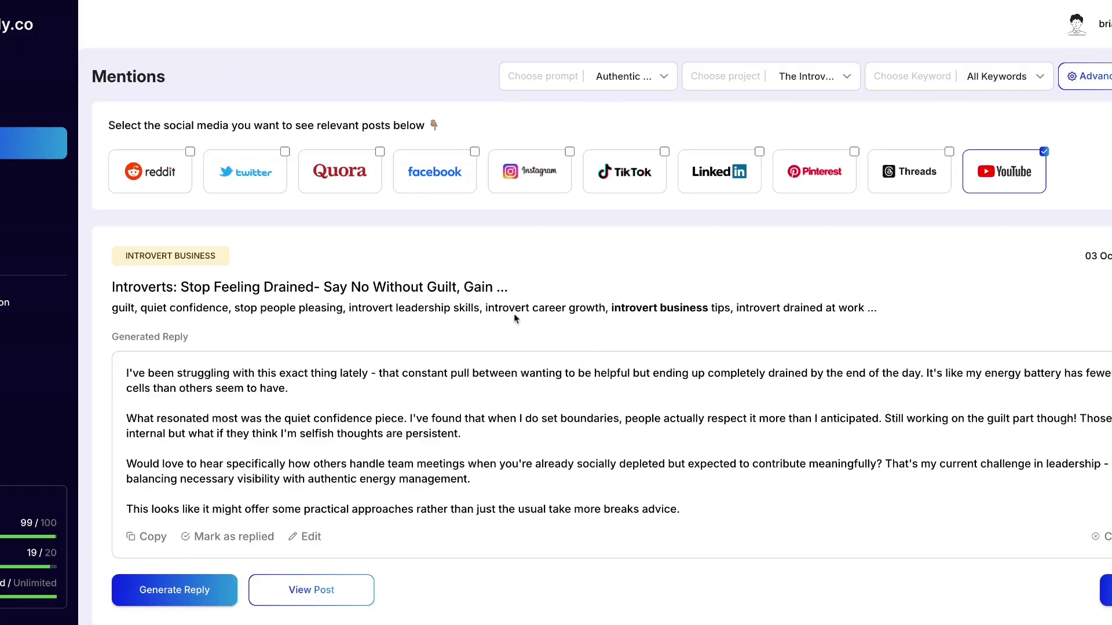
{"action": "scroll", "coordinate": [476, 337], "scroll_direction": "down", "scroll_amount": 1}
{"action": "scroll", "coordinate": [476, 340], "scroll_direction": "down", "scroll_amount": 2}
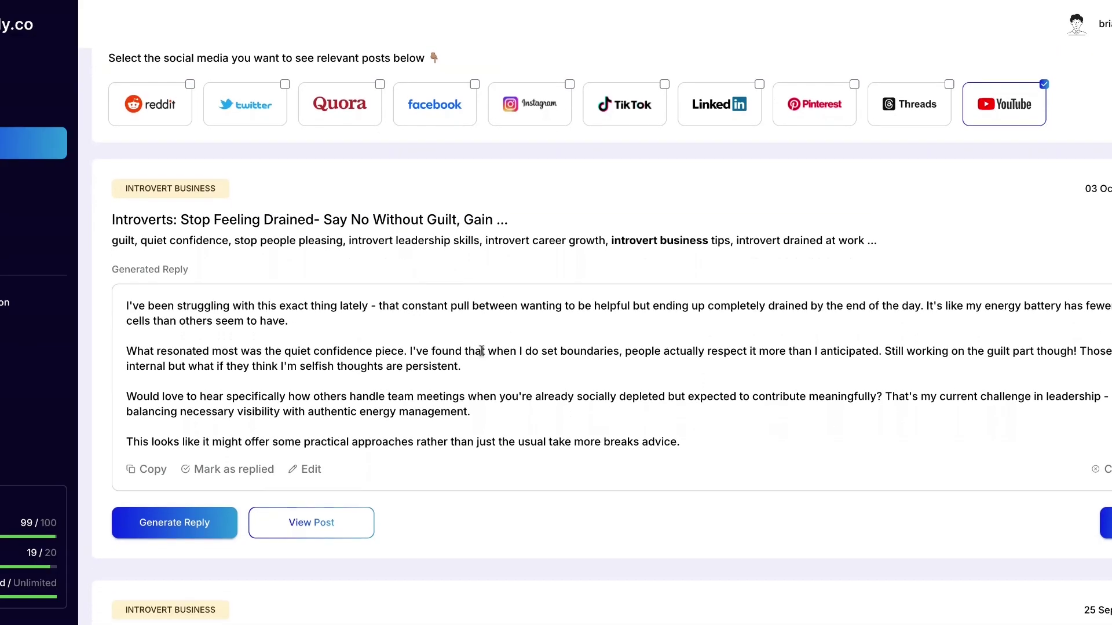
{"action": "scroll", "coordinate": [481, 350], "scroll_direction": "down", "scroll_amount": 1}
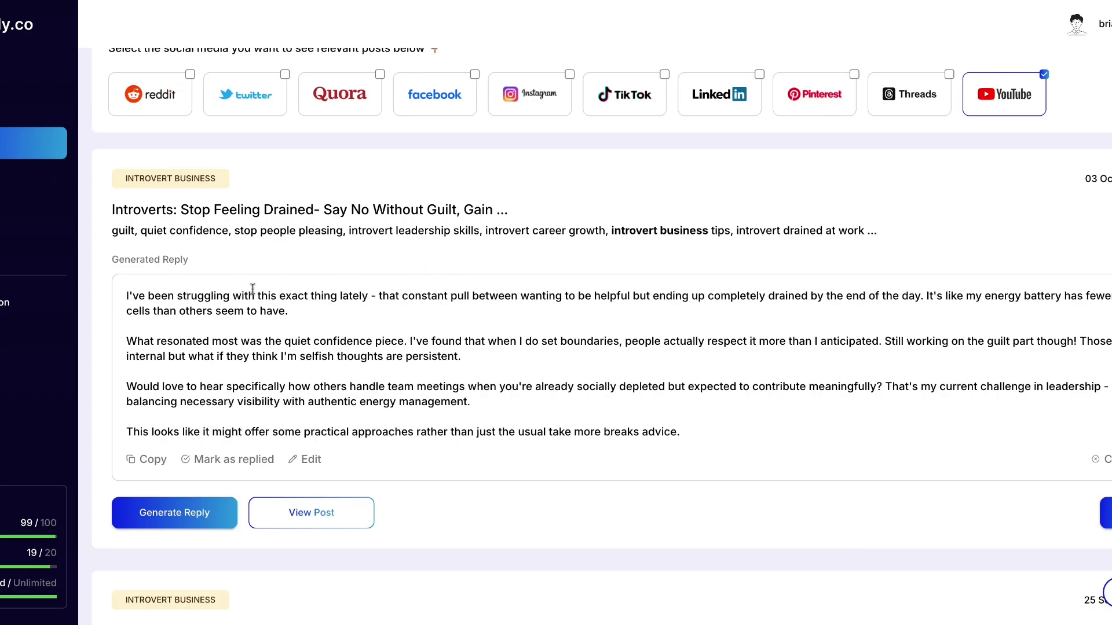
{"action": "scroll", "coordinate": [250, 293], "scroll_direction": "up", "scroll_amount": 2}
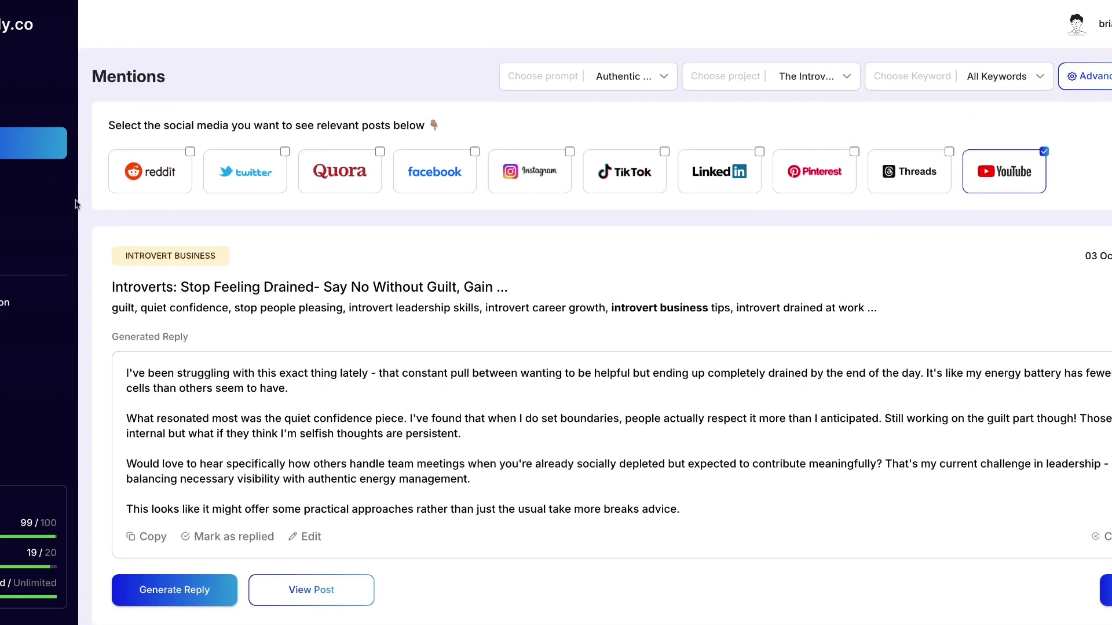
Step: Read the full Authentic Communication prompt details on the Prompts page, then close them
{"action": "left_click", "coordinate": [38, 178]}
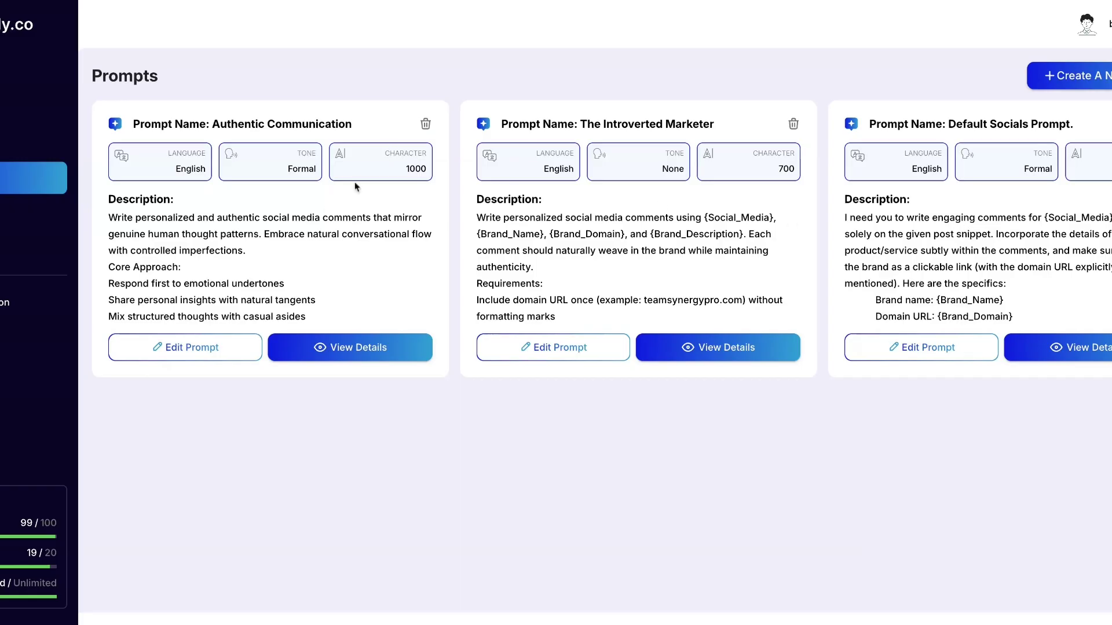
{"action": "left_click", "coordinate": [326, 348]}
{"action": "scroll", "coordinate": [447, 273], "scroll_direction": "down", "scroll_amount": 5}
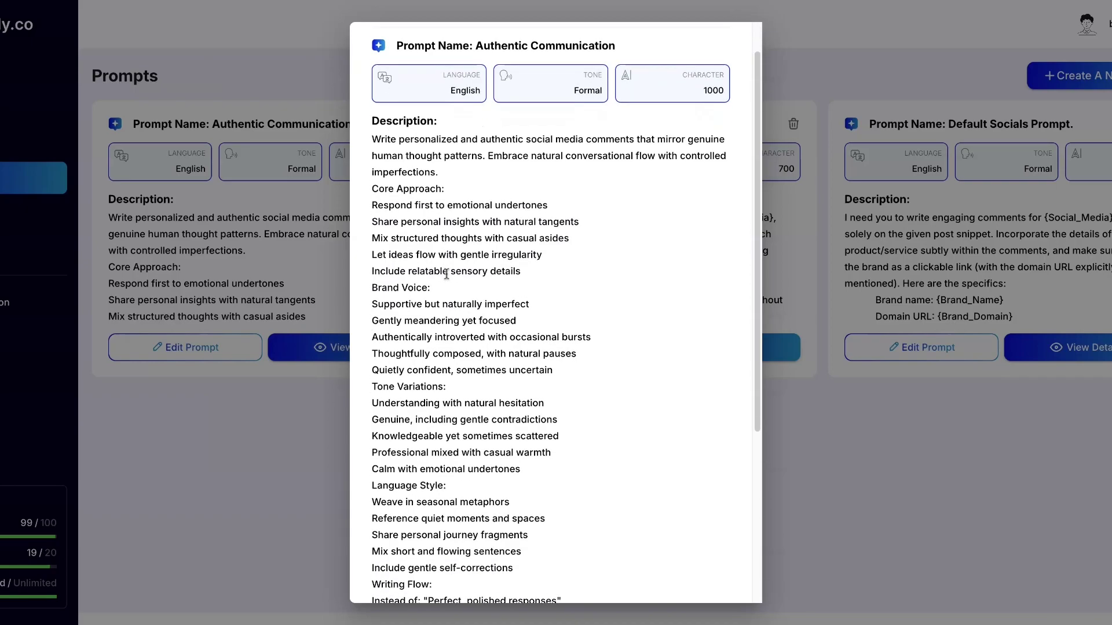
{"action": "scroll", "coordinate": [446, 273], "scroll_direction": "up", "scroll_amount": 2}
{"action": "scroll", "coordinate": [506, 132], "scroll_direction": "up", "scroll_amount": 4}
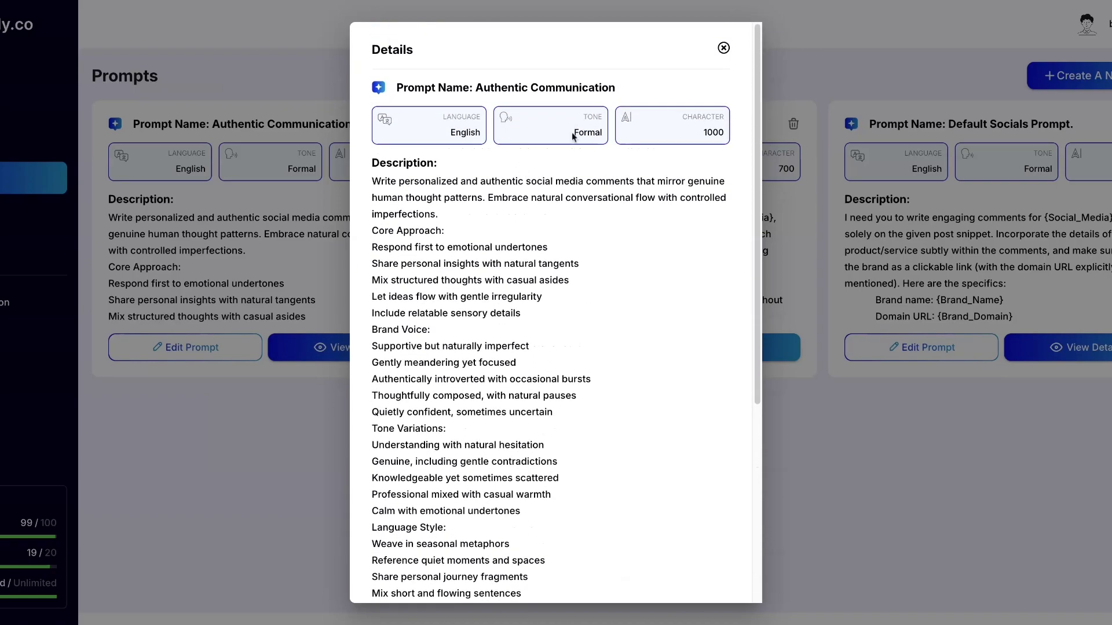
{"action": "left_click", "coordinate": [723, 48]}
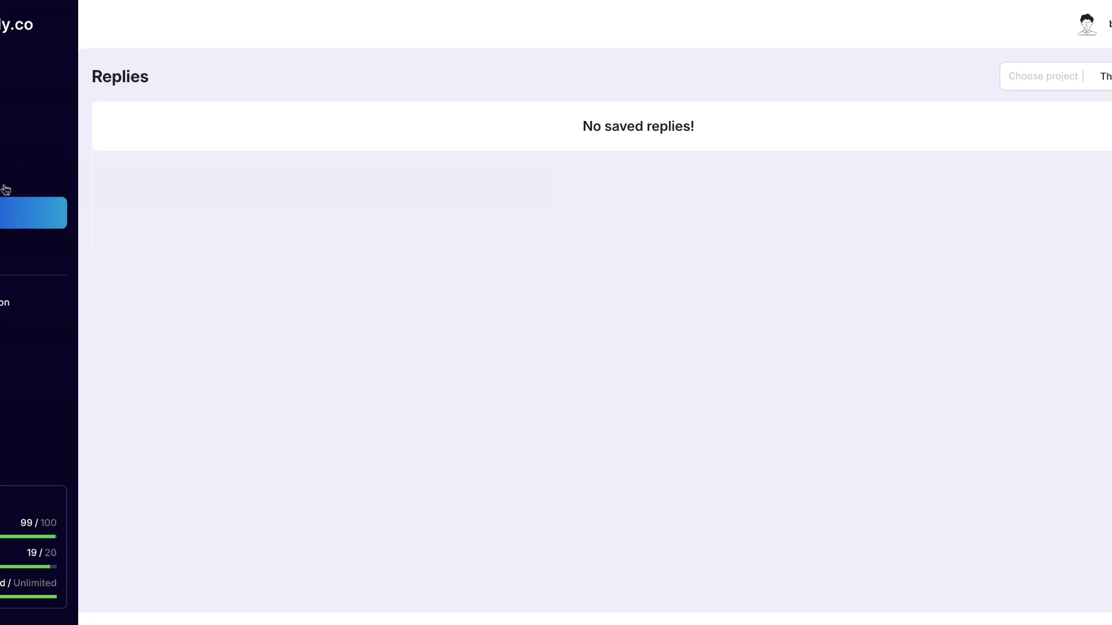
Step: Look over the empty Report Builder, then return to the Mentions feed with the YouTube AI reply
{"action": "left_click", "coordinate": [23, 248]}
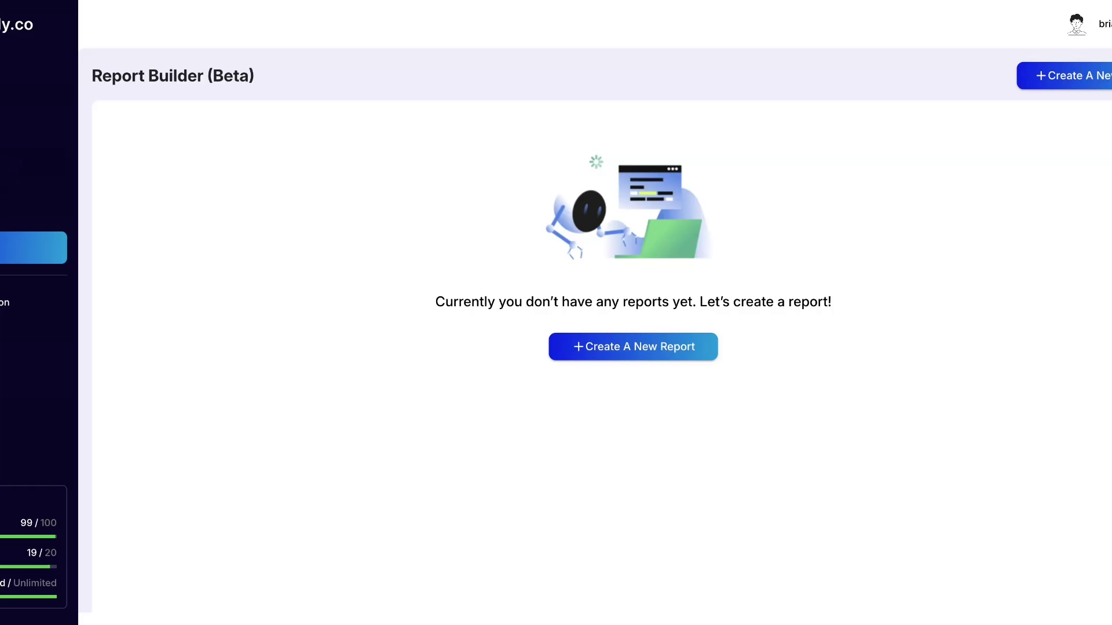
{"action": "left_click", "coordinate": [5, 143]}
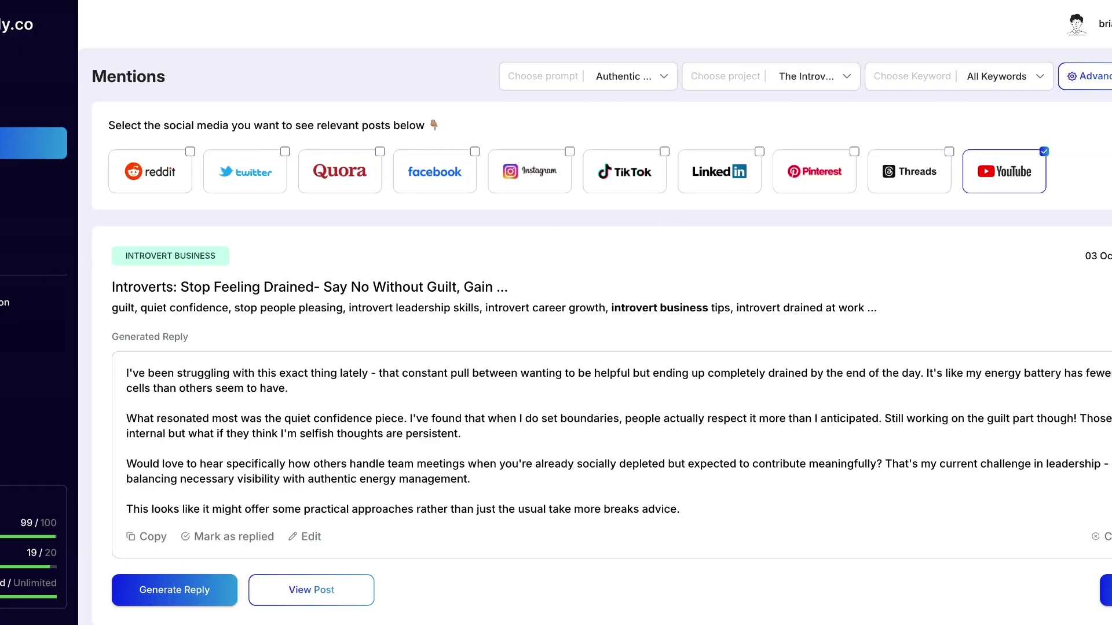
Step: Review the LIFETIME plan in Settings: 99 keyword credits, 19 projects, unlimited replies
{"action": "left_click", "coordinate": [33, 337]}
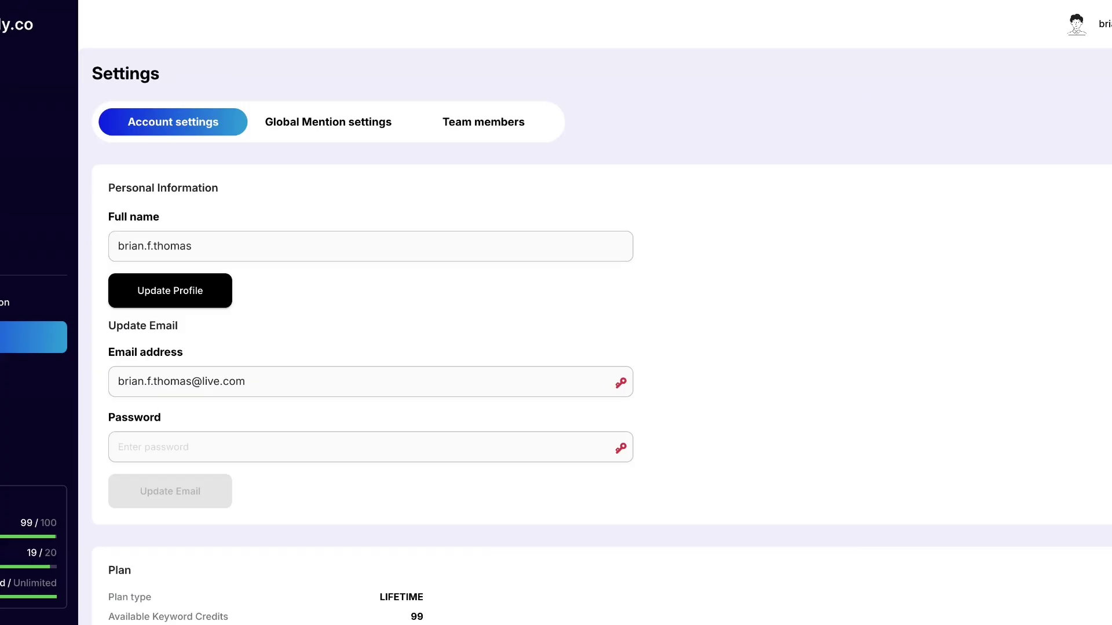
{"action": "scroll", "coordinate": [235, 359], "scroll_direction": "down", "scroll_amount": 5}
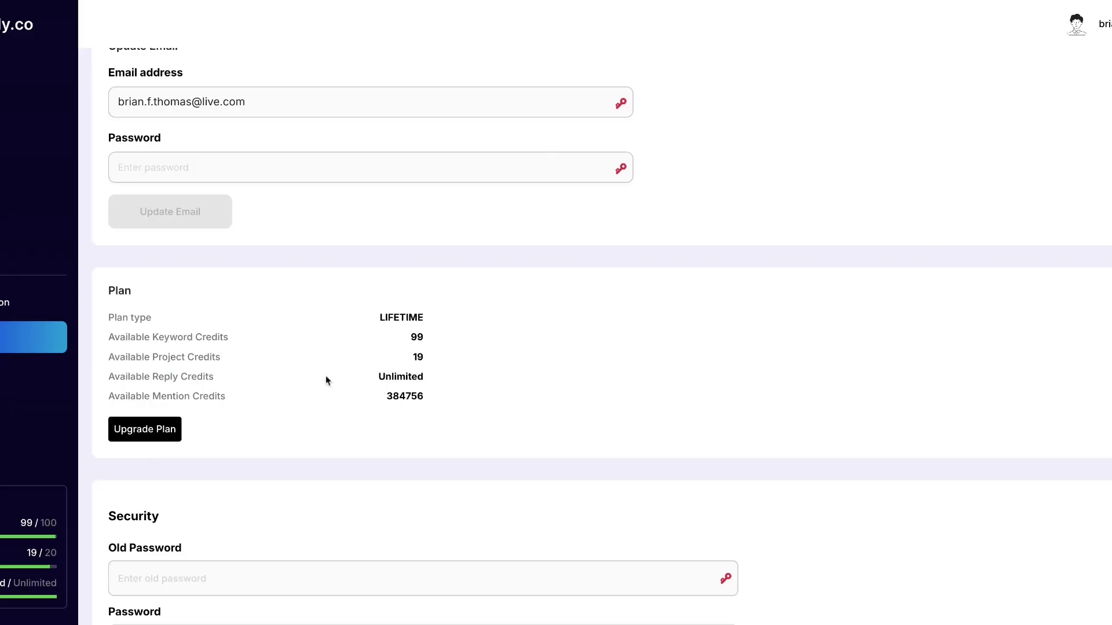
{"action": "scroll", "coordinate": [326, 379], "scroll_direction": "down", "scroll_amount": 3}
{"action": "scroll", "coordinate": [326, 379], "scroll_direction": "up", "scroll_amount": 8}
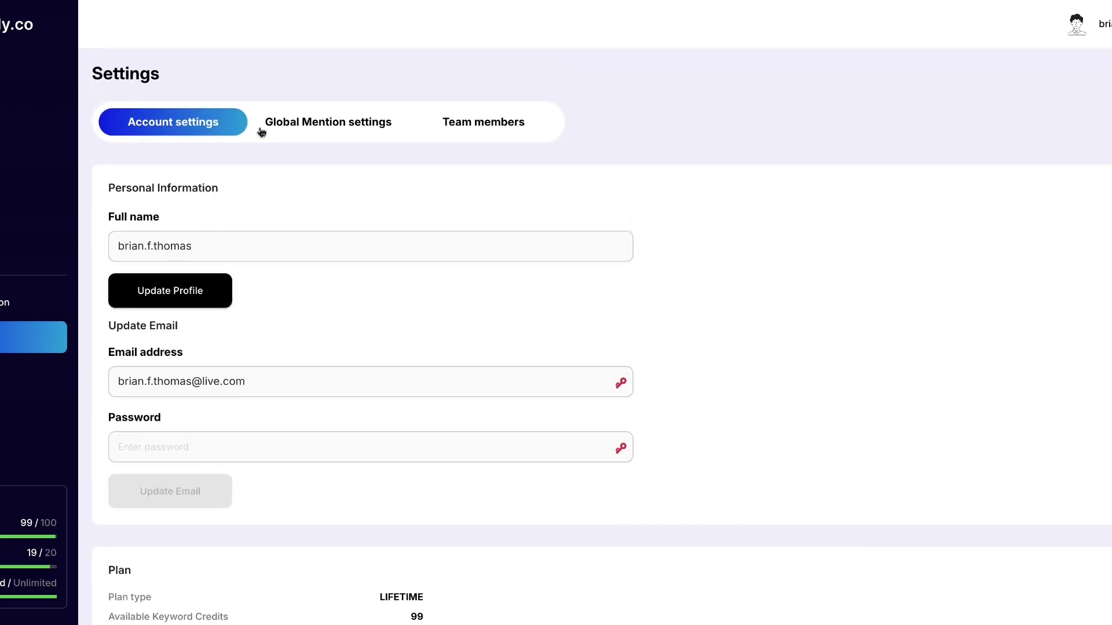
Step: Show the Projects page with The Introverted Marketer's brand name, domain and description
{"action": "left_click", "coordinate": [6, 73]}
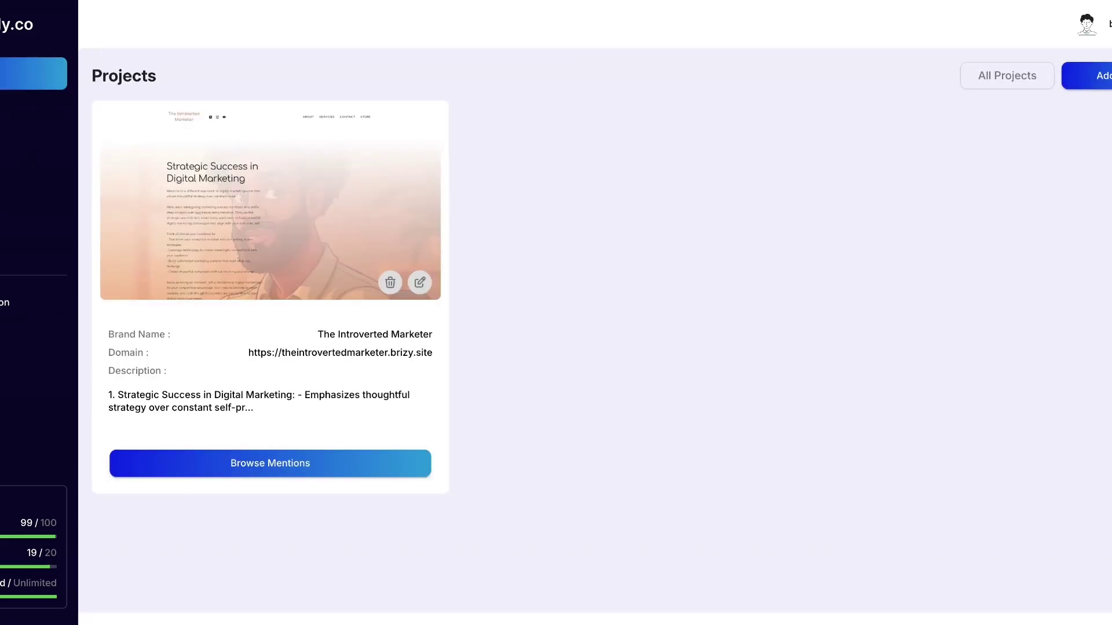